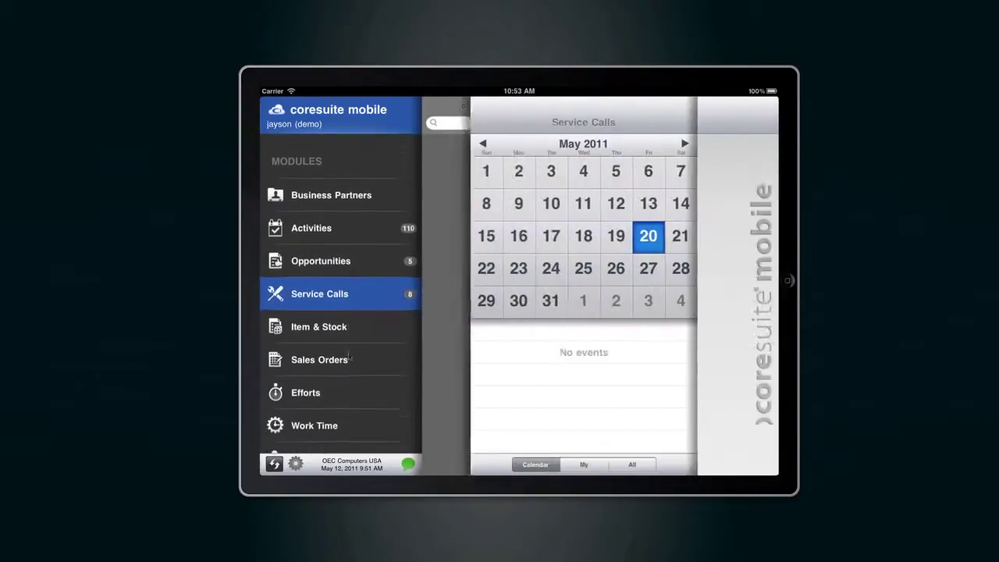
Step: Open the April 13 service call 'Needs new cable for the server' and its business partner record
click(535, 237)
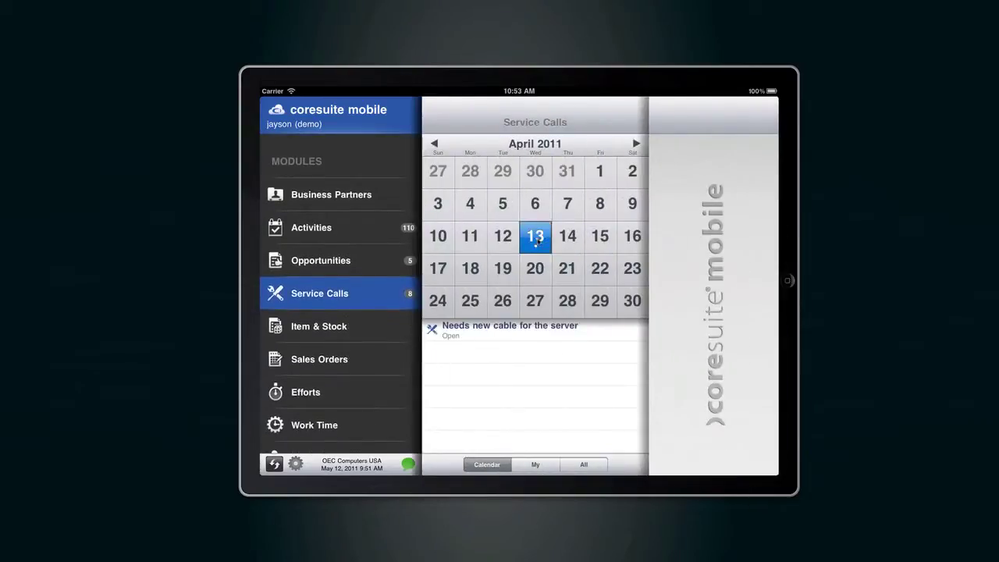
click(482, 335)
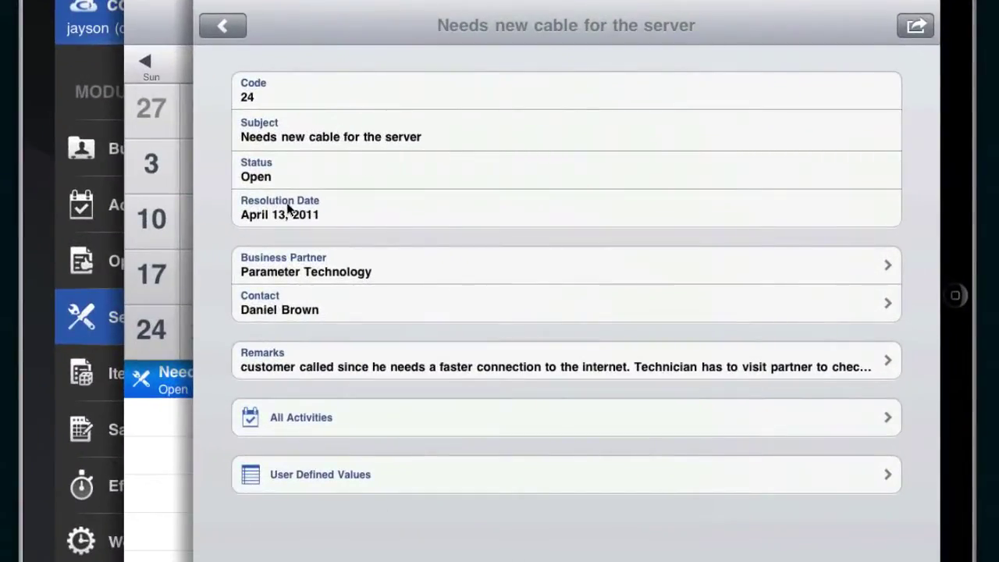
click(391, 269)
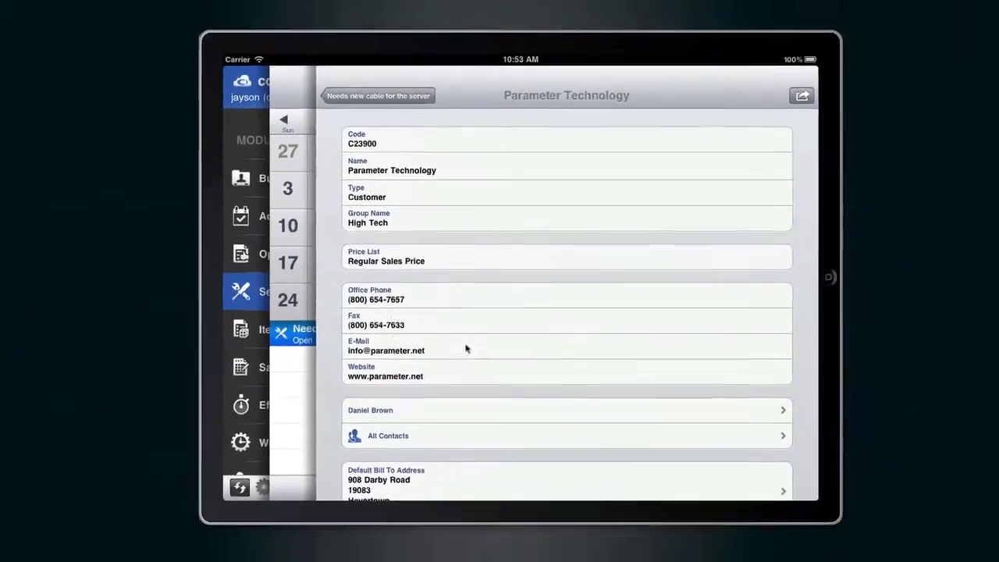
drag(466, 349, 450, 232)
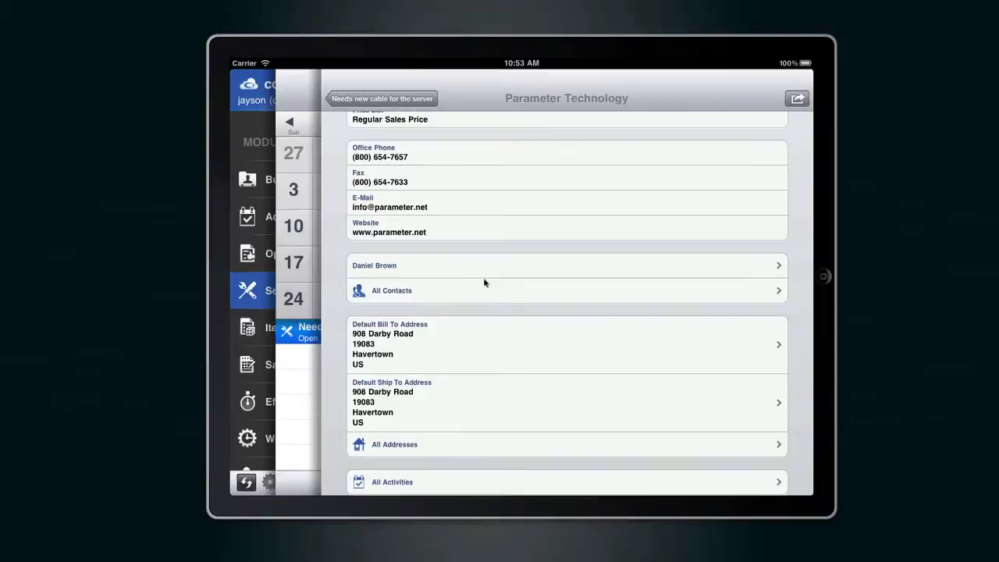
Step: View Parameter Technology's default bill-to address, then return to the partner details
click(484, 341)
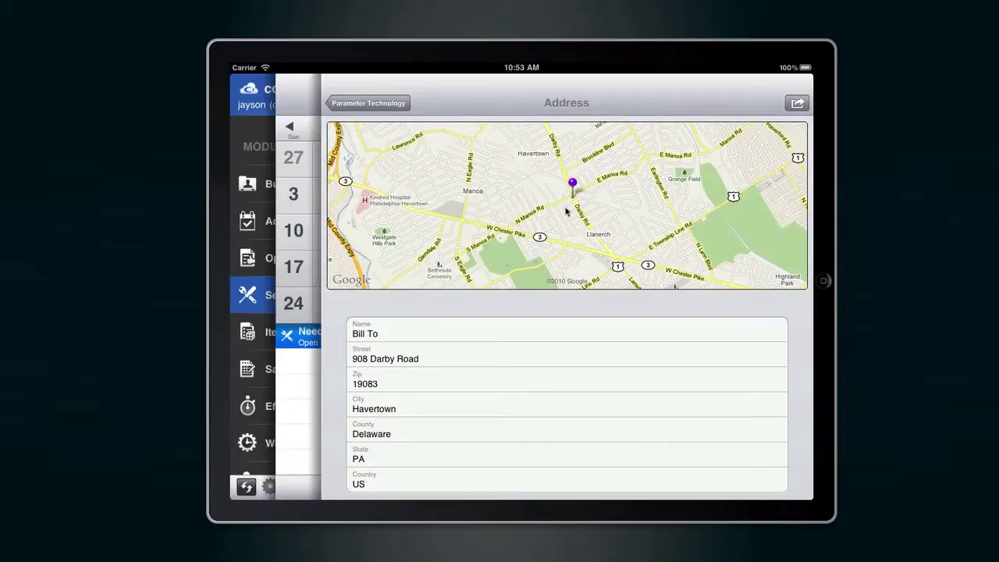
click(372, 103)
drag(543, 369, 533, 241)
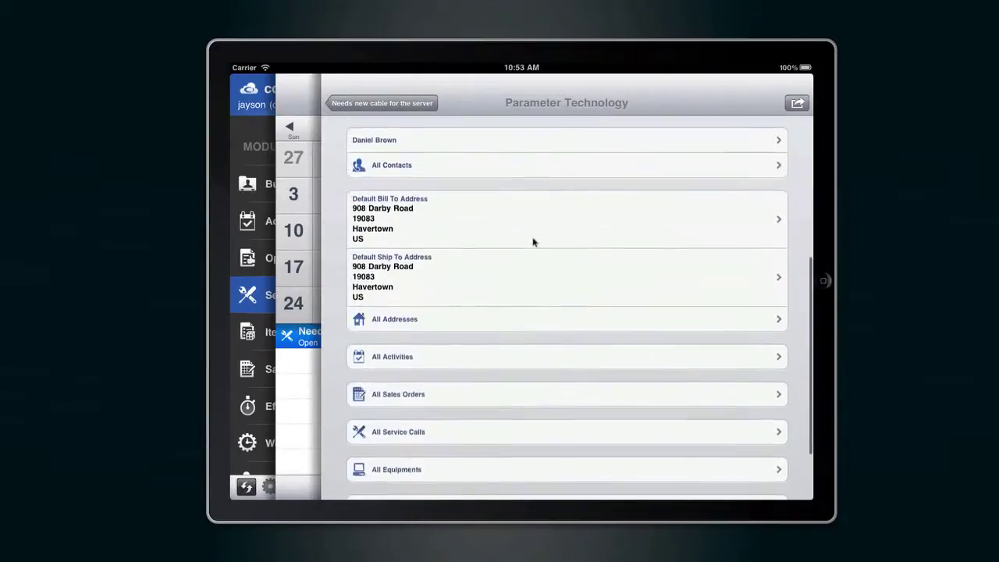
Step: Review Parameter Technology's sales orders, from 3/24/11 back to 1/28/09
click(419, 327)
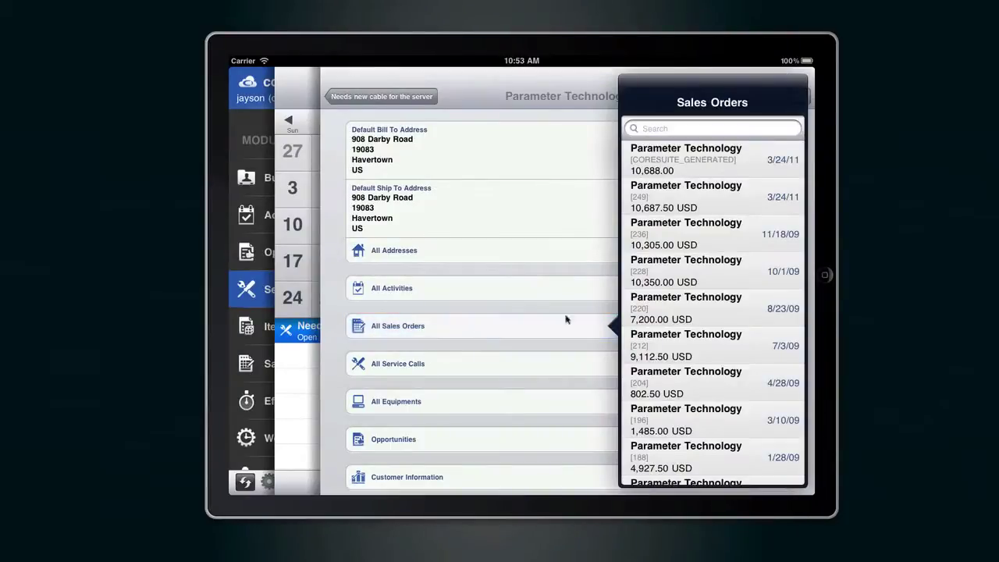
drag(700, 419, 614, 290)
click(507, 363)
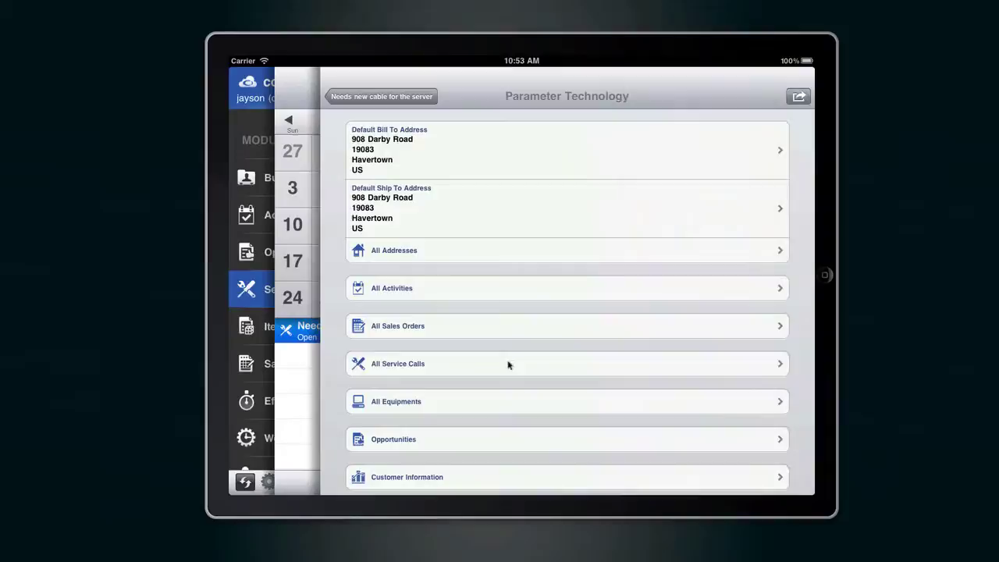
Step: Check the partner's service calls, then show its Customer Information account balances
click(508, 364)
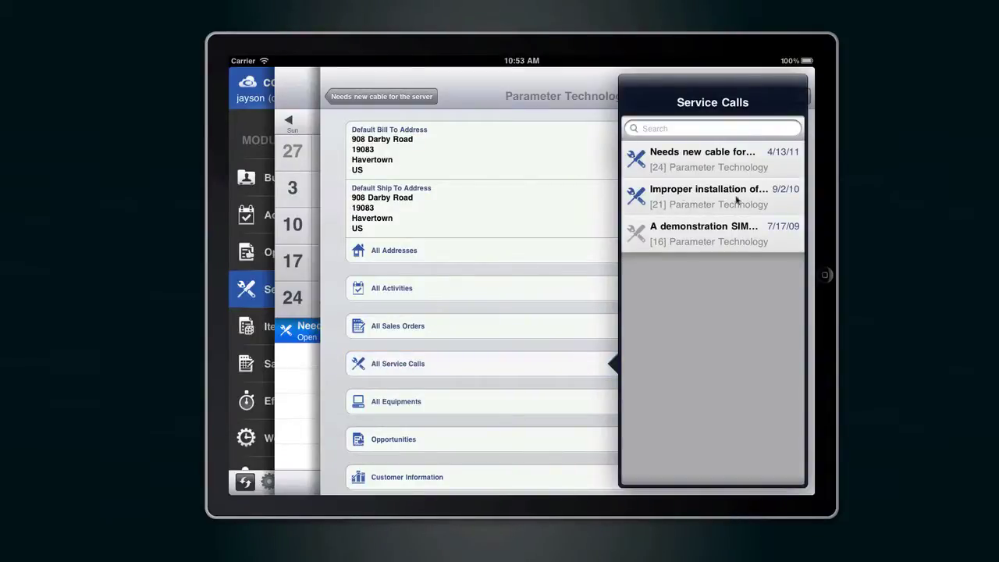
click(548, 376)
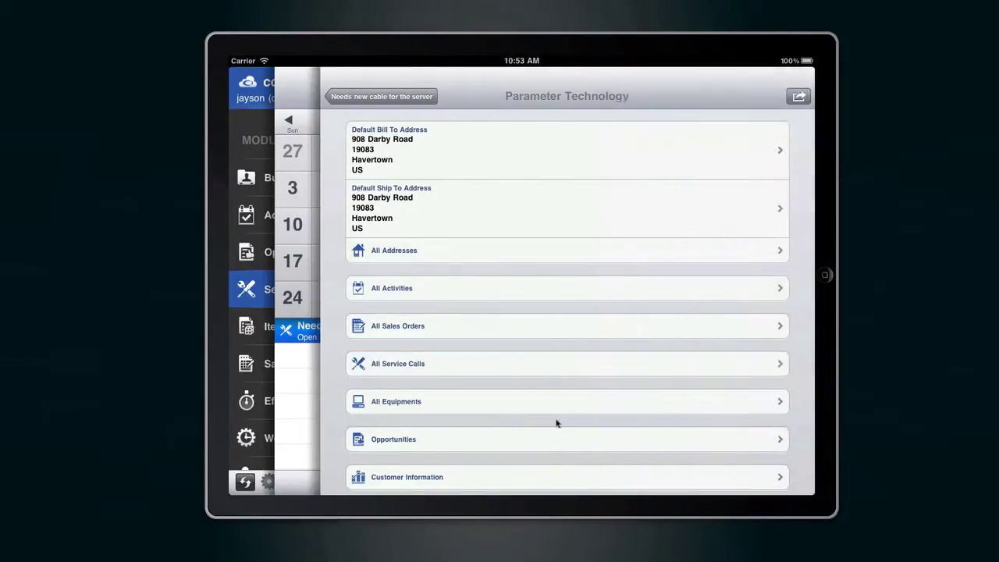
drag(554, 379, 551, 279)
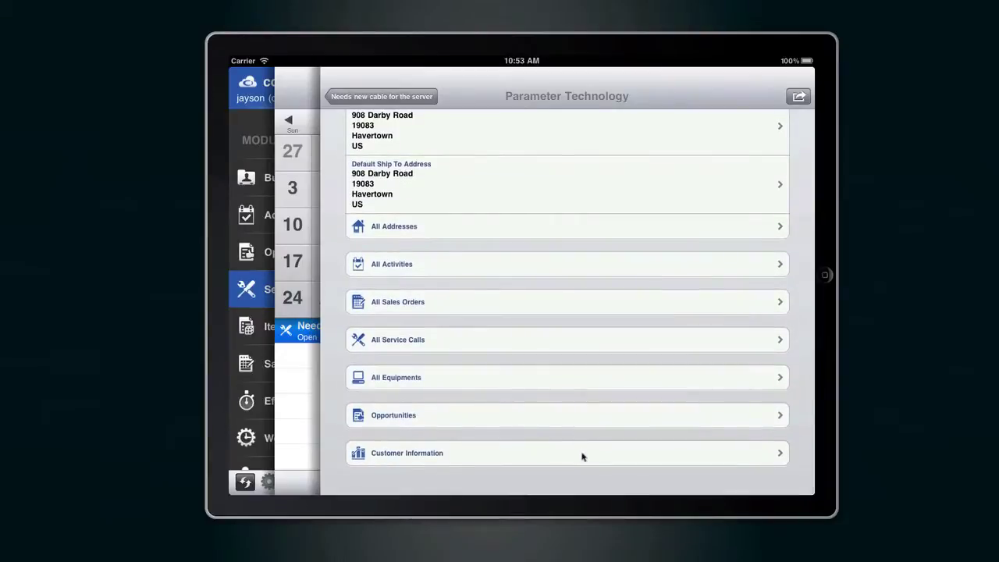
click(585, 454)
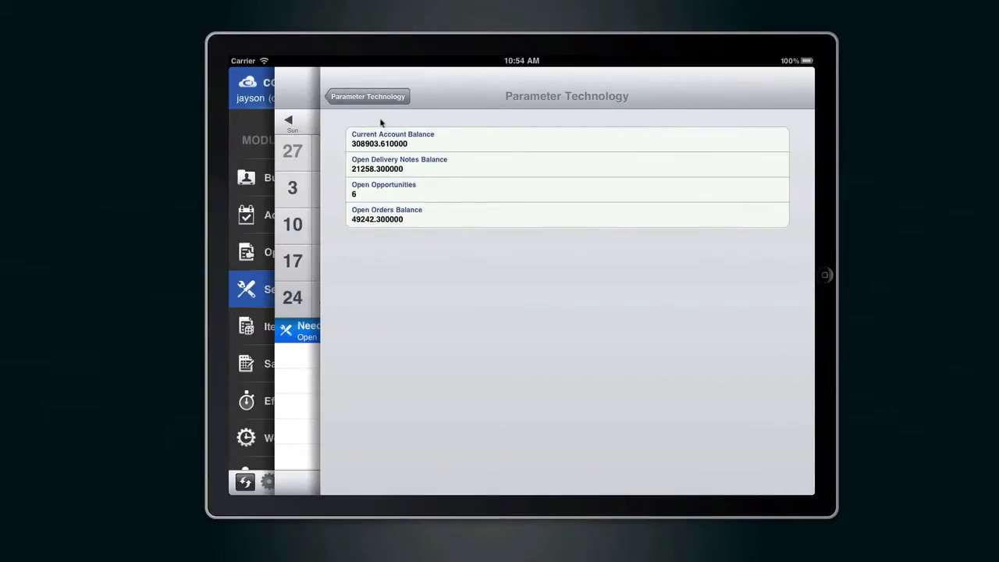
Step: Leave Parameter Technology's details and return to the April 2011 Service Calls calendar
click(362, 98)
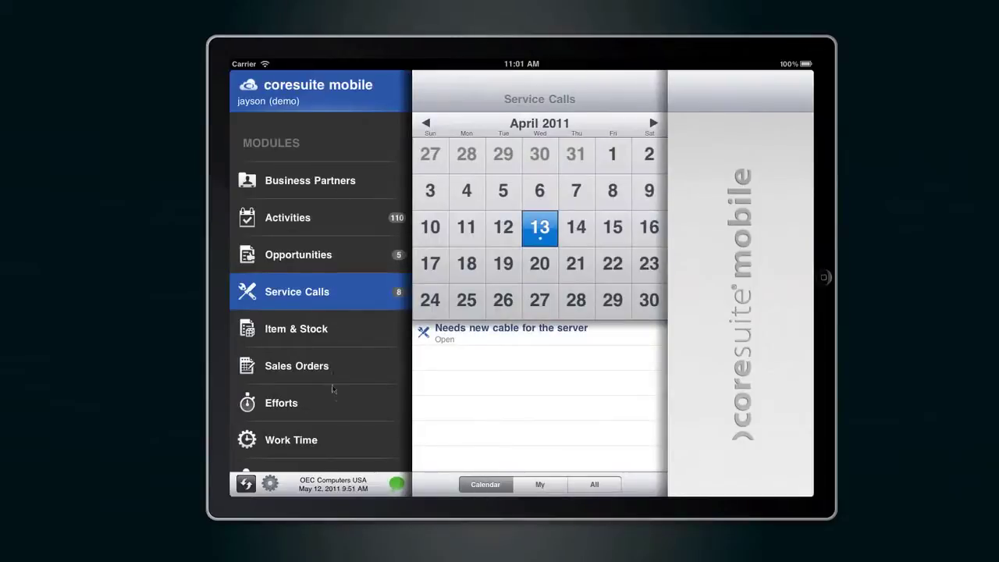
Step: Open the 'Needs new cable for the server' call from the full service calls list
drag(332, 388, 319, 271)
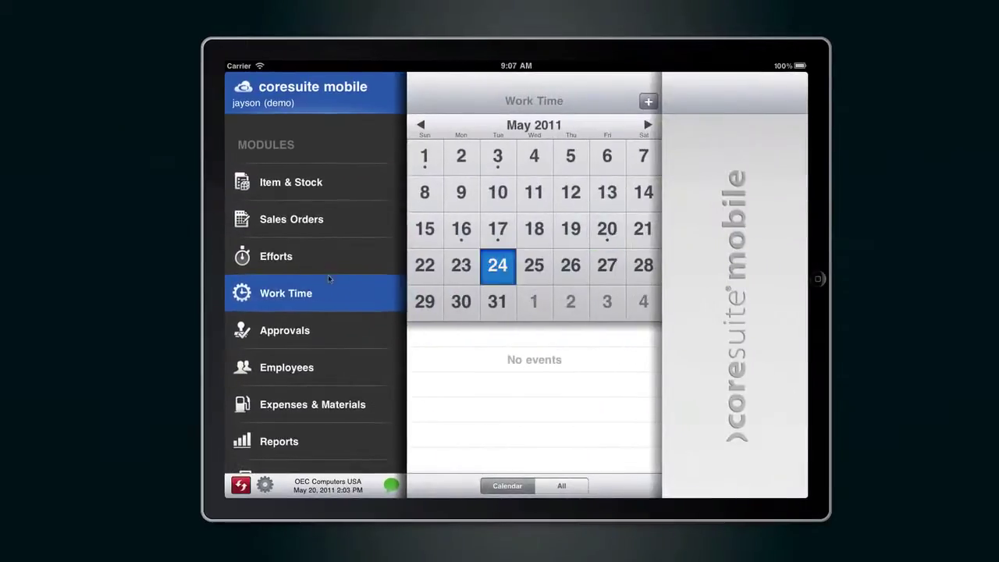
drag(346, 218, 352, 368)
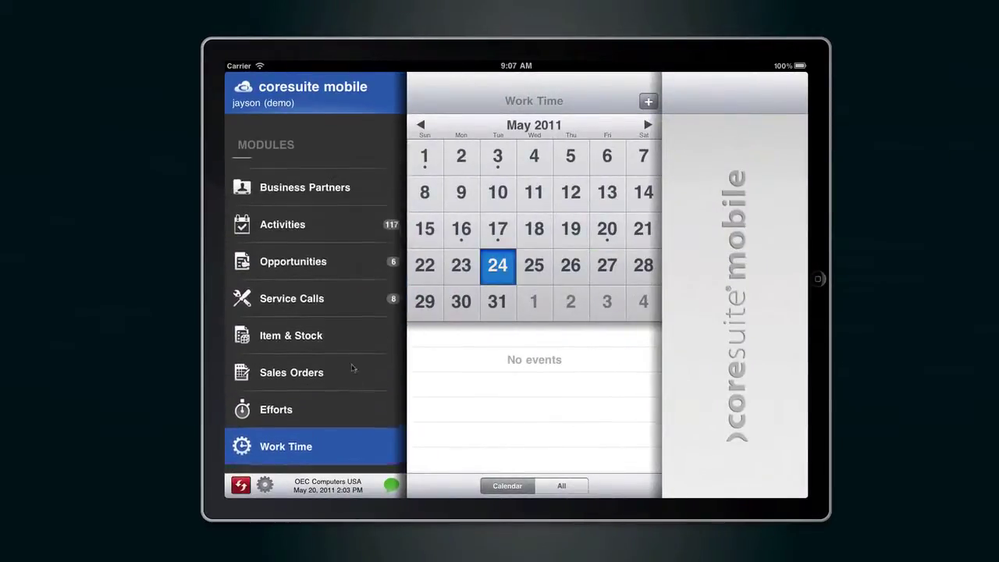
click(320, 306)
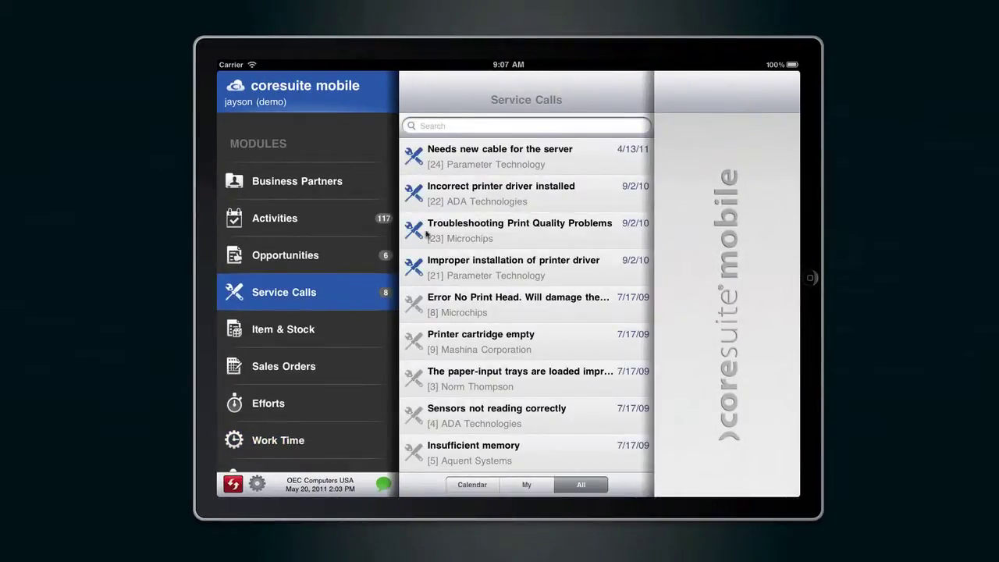
click(473, 161)
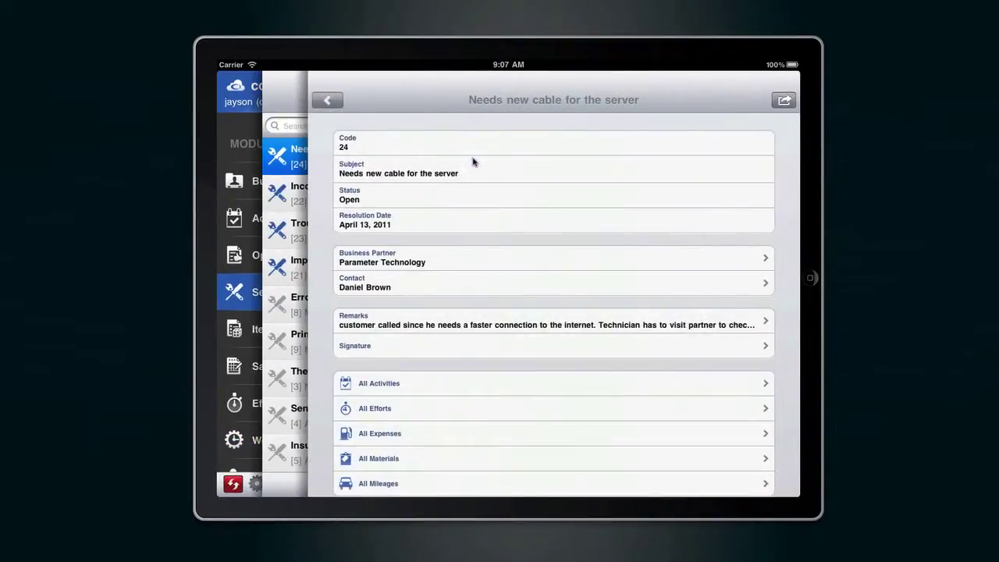
Step: Create an effort with task Internal for the call and start recording work time
click(783, 101)
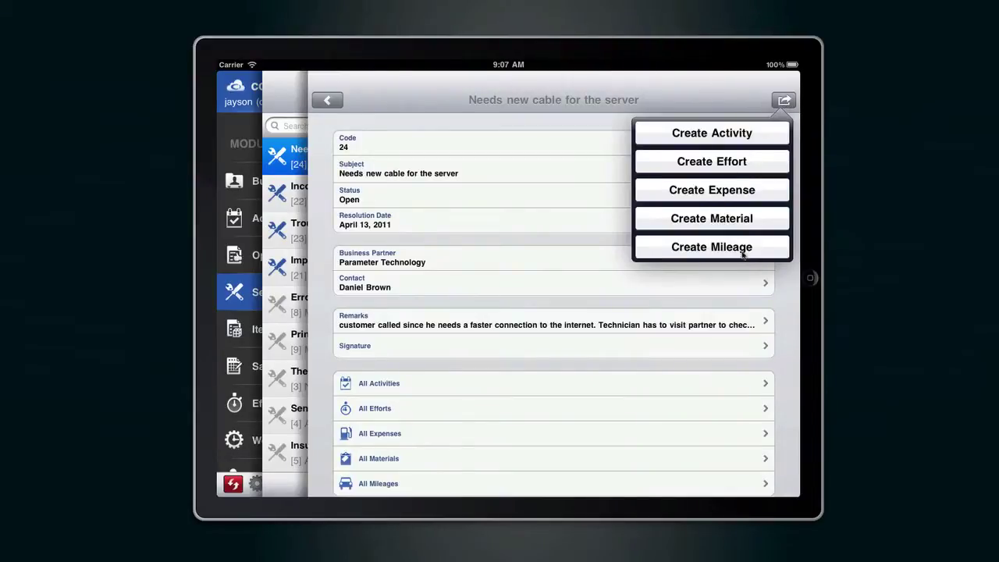
click(731, 166)
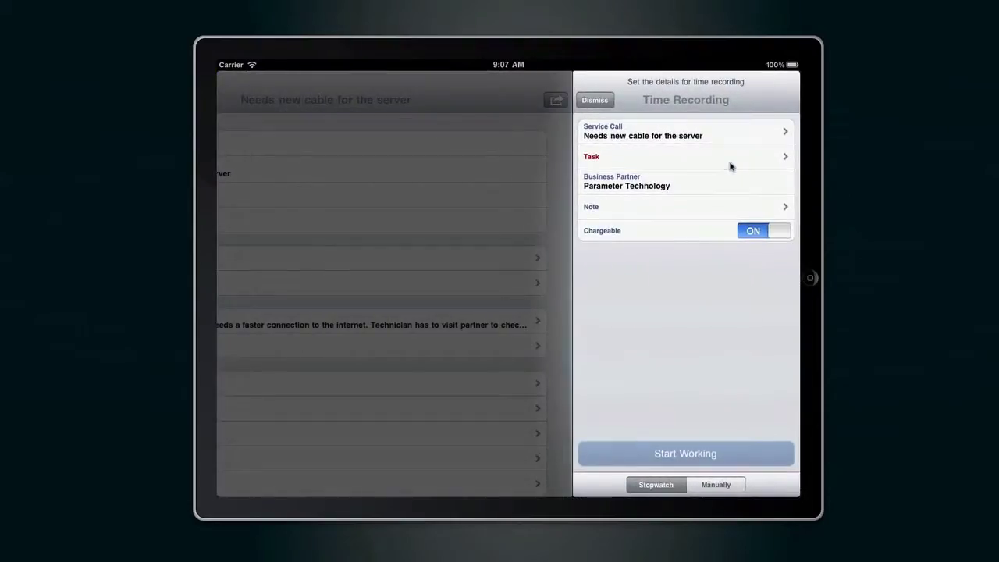
click(715, 160)
click(508, 165)
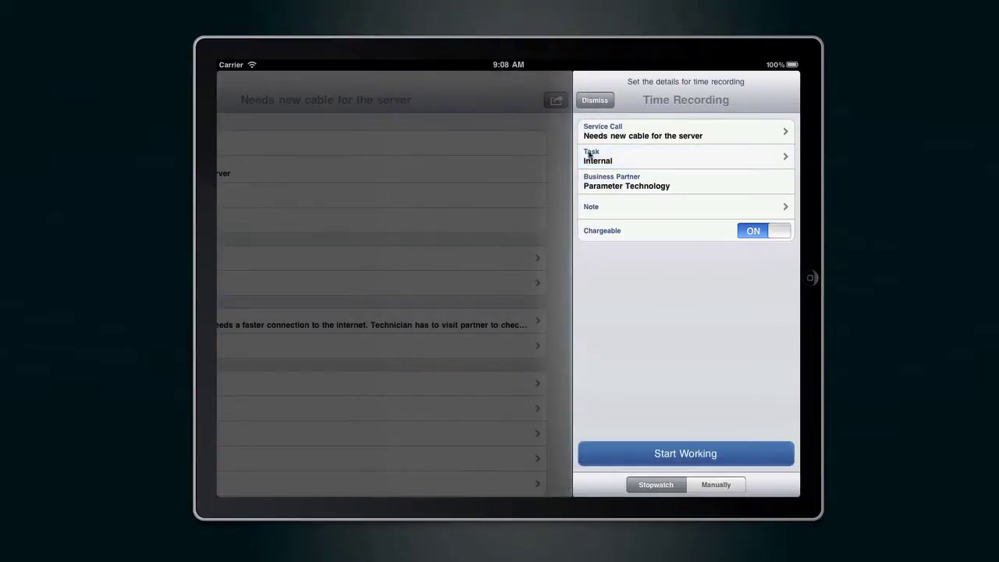
click(680, 454)
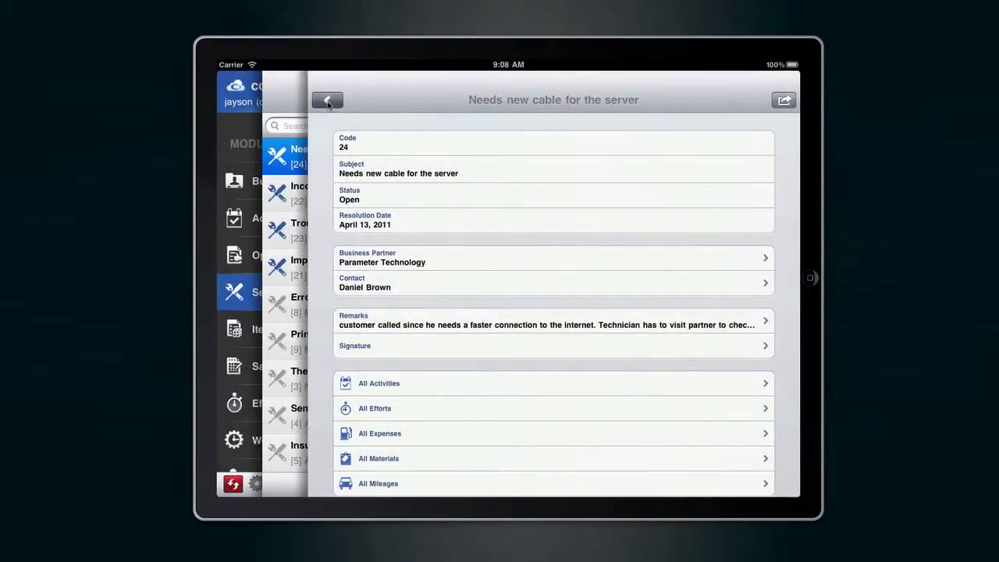
click(327, 100)
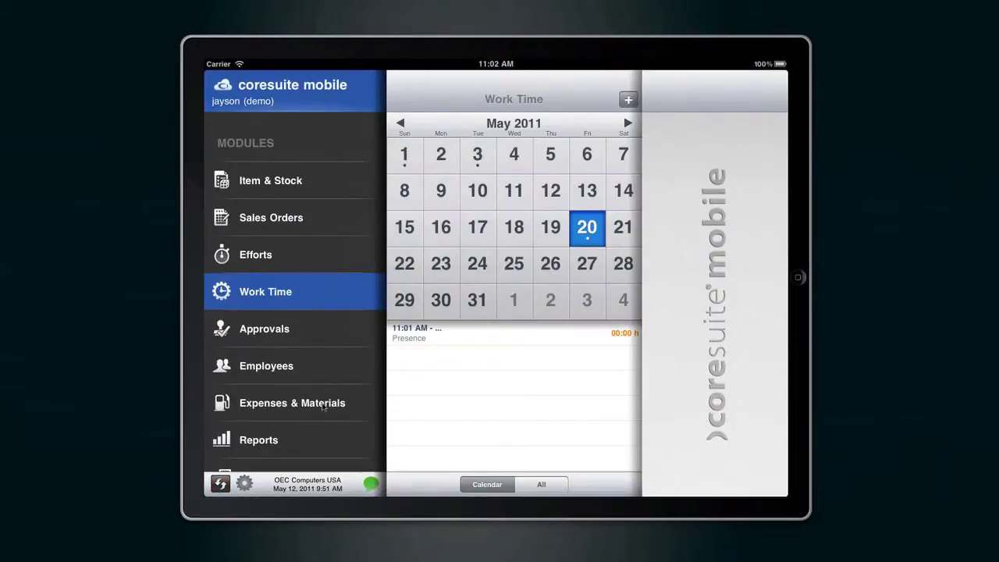
Step: Start a new mileage in Expenses & Materials linked to the 'Needs new cable for the server' call
click(323, 404)
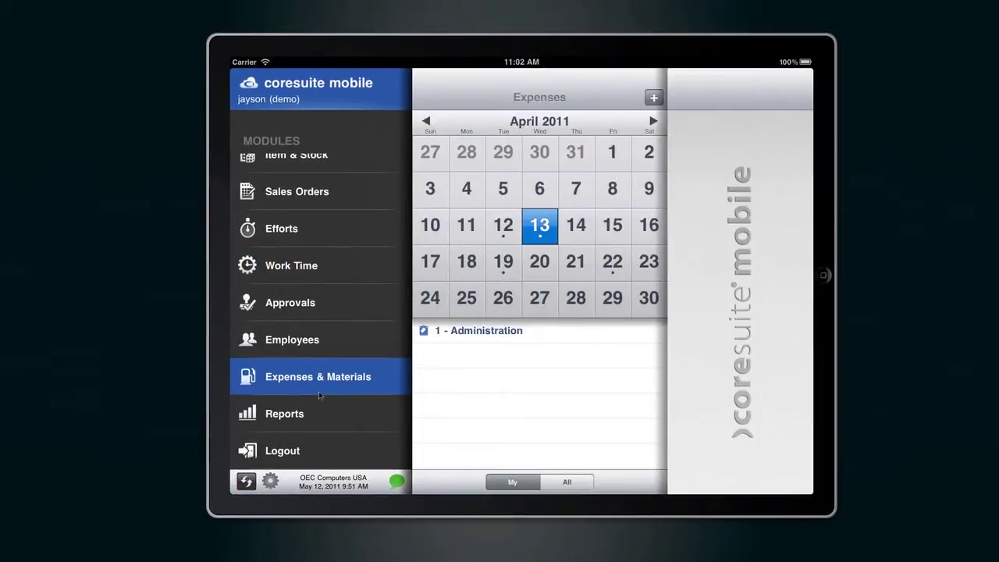
click(656, 100)
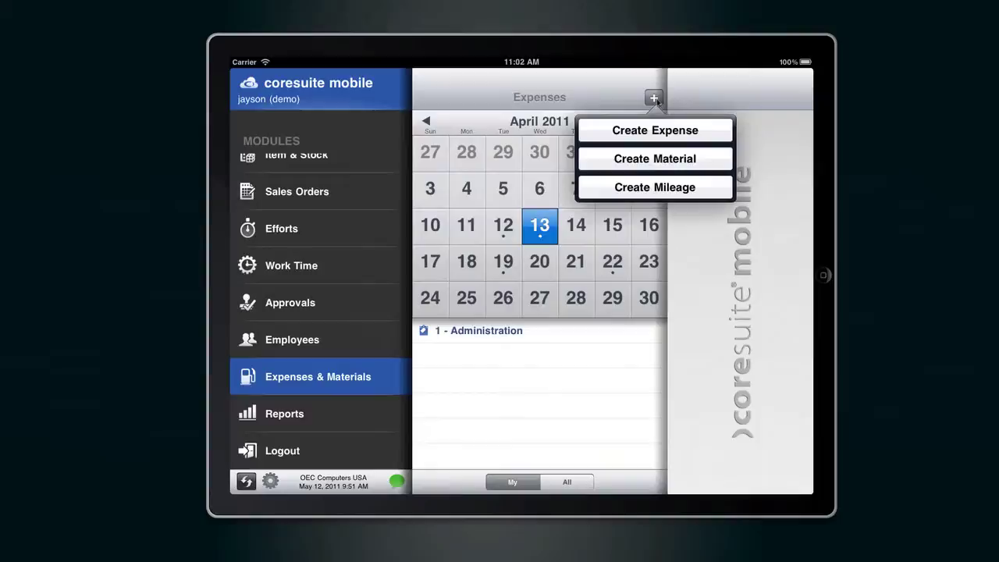
click(654, 184)
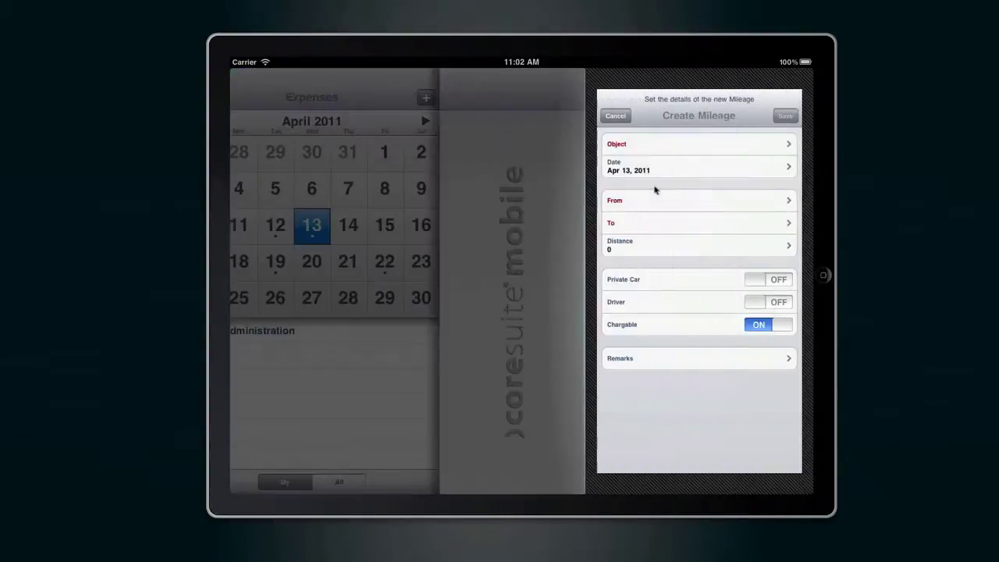
click(640, 137)
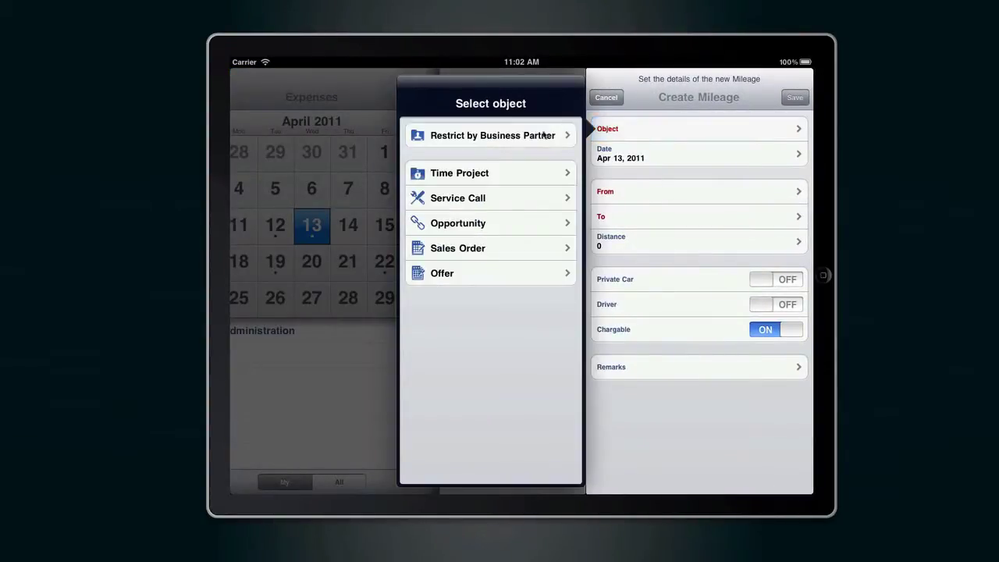
click(507, 201)
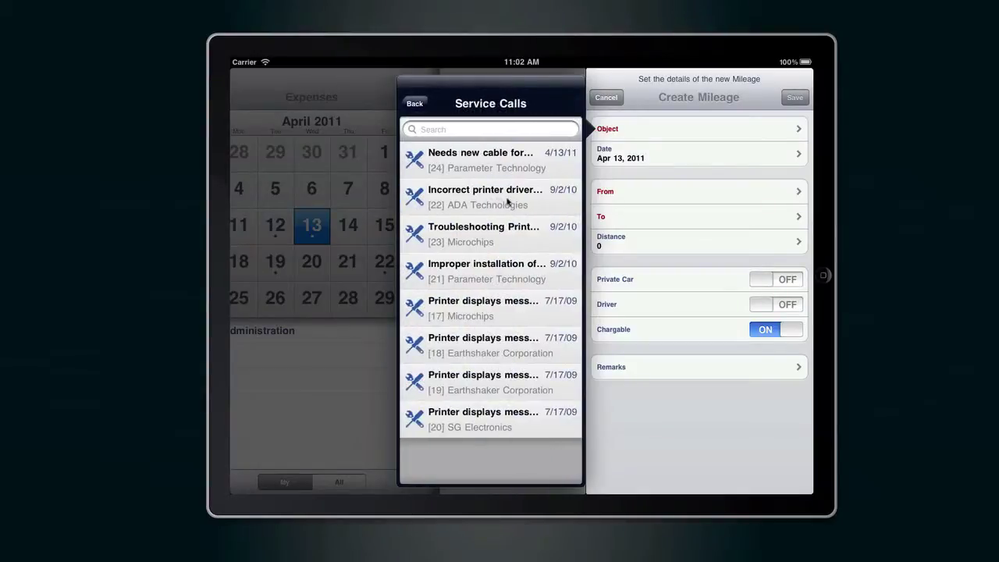
click(501, 159)
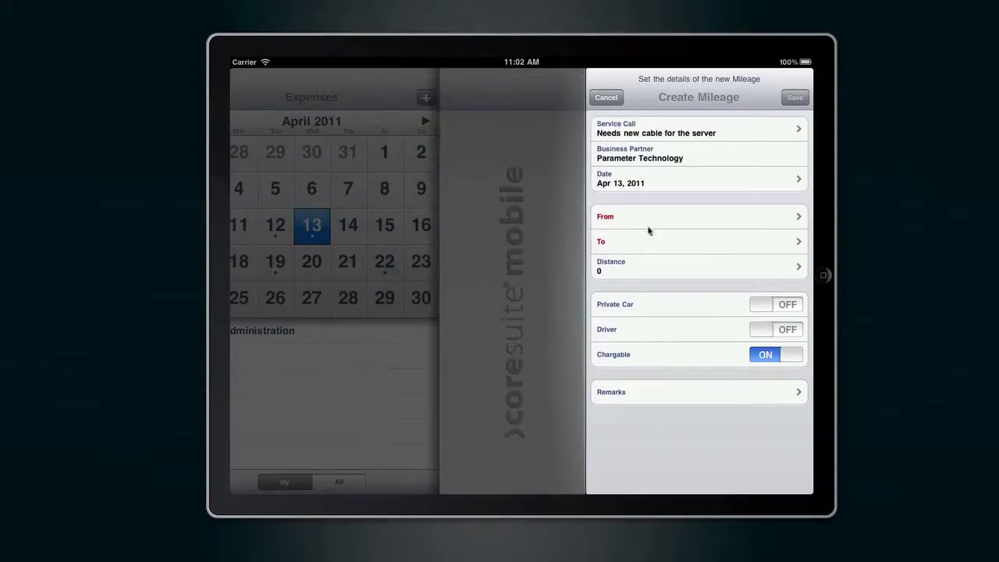
Step: Enter the trip from Trenton to Havertown with distance 25
click(648, 223)
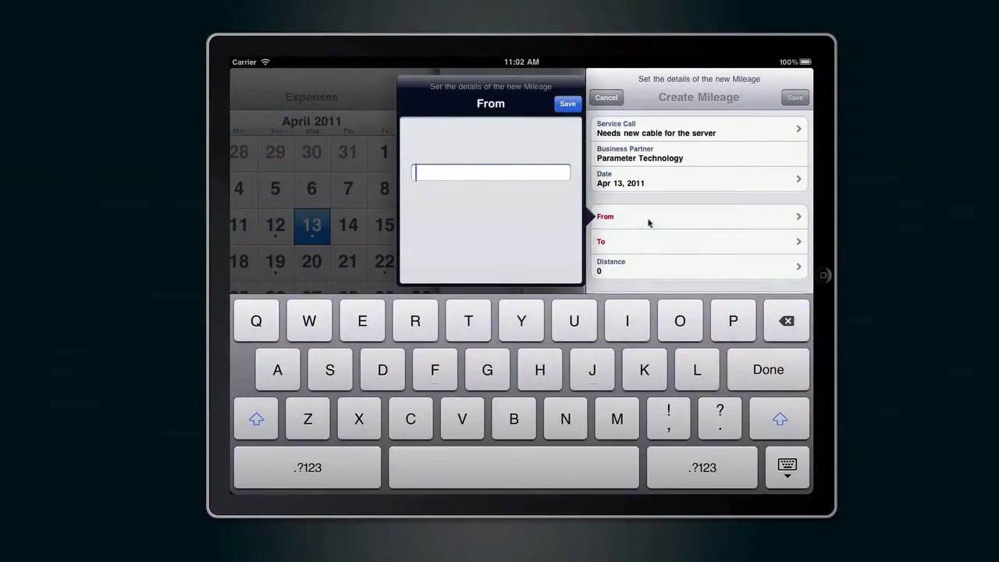
text(Trento)
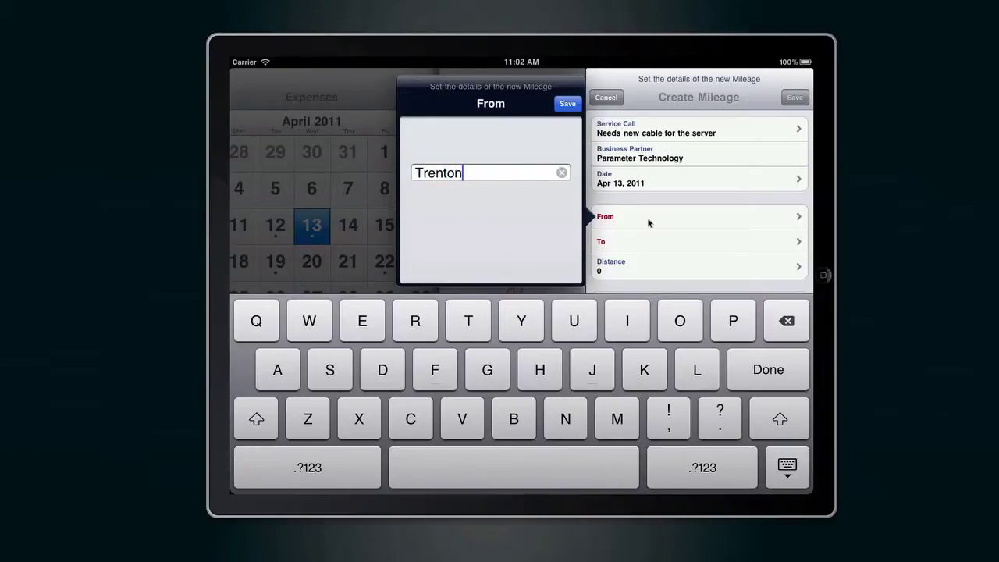
text(n)
click(568, 104)
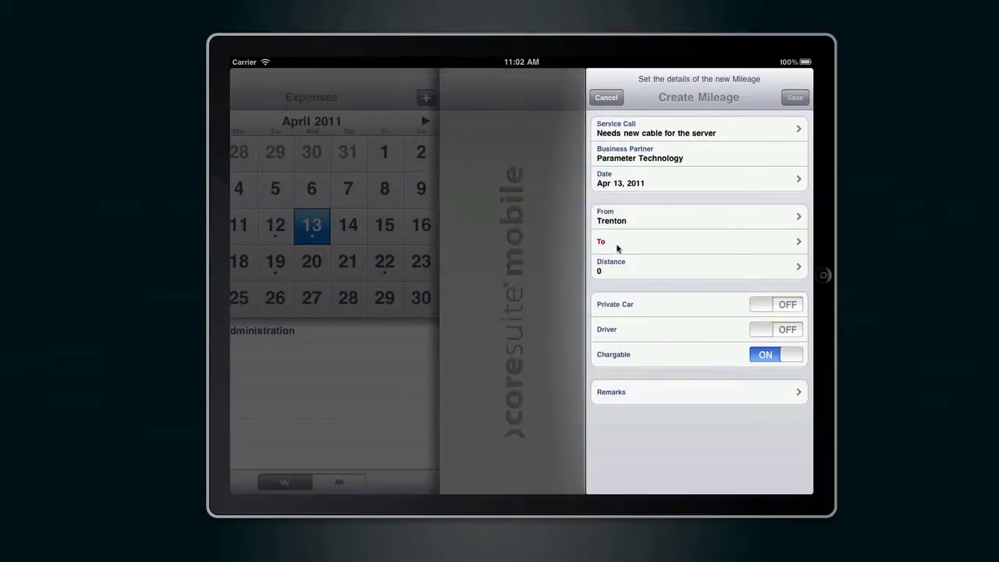
click(617, 243)
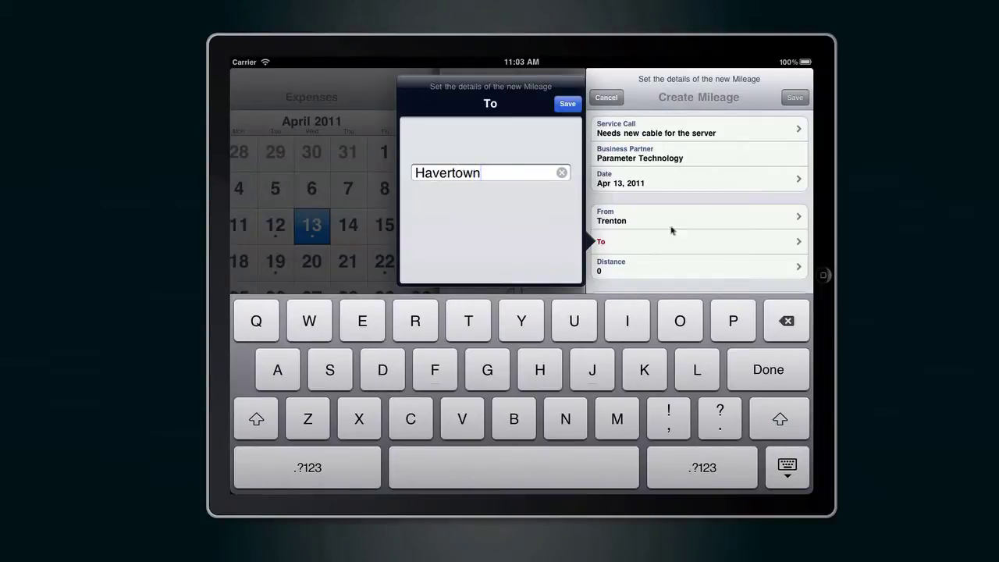
click(567, 104)
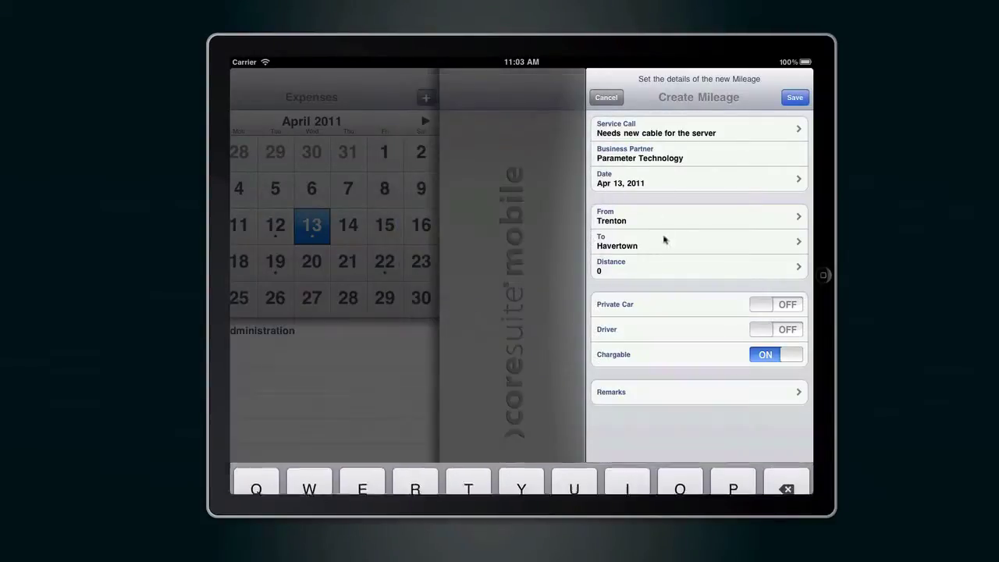
click(676, 270)
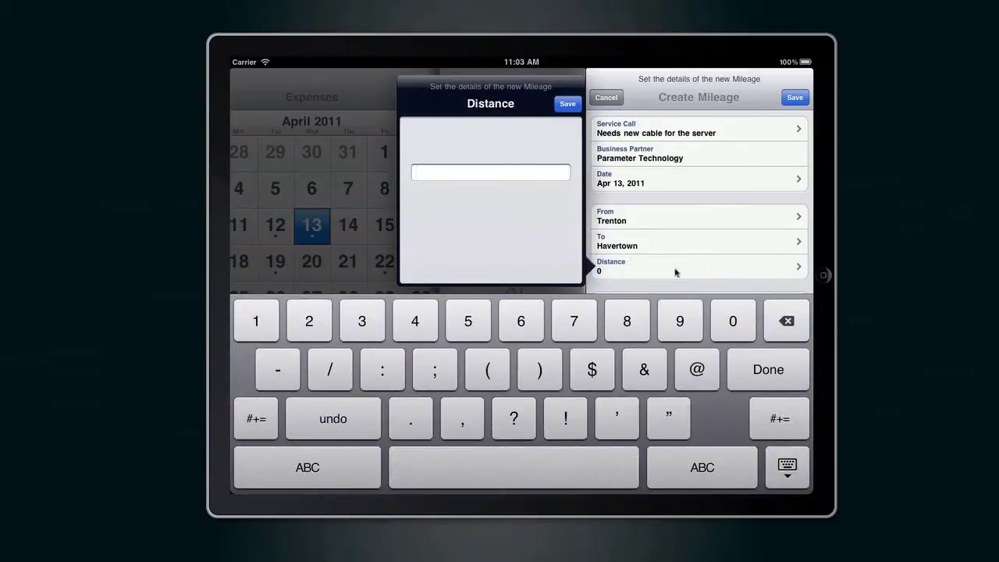
click(310, 322)
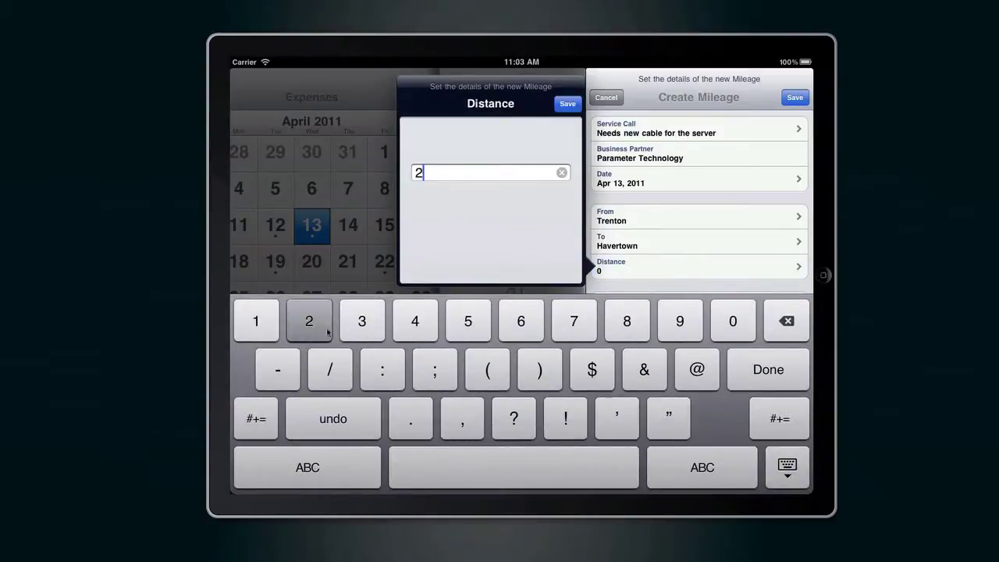
click(473, 321)
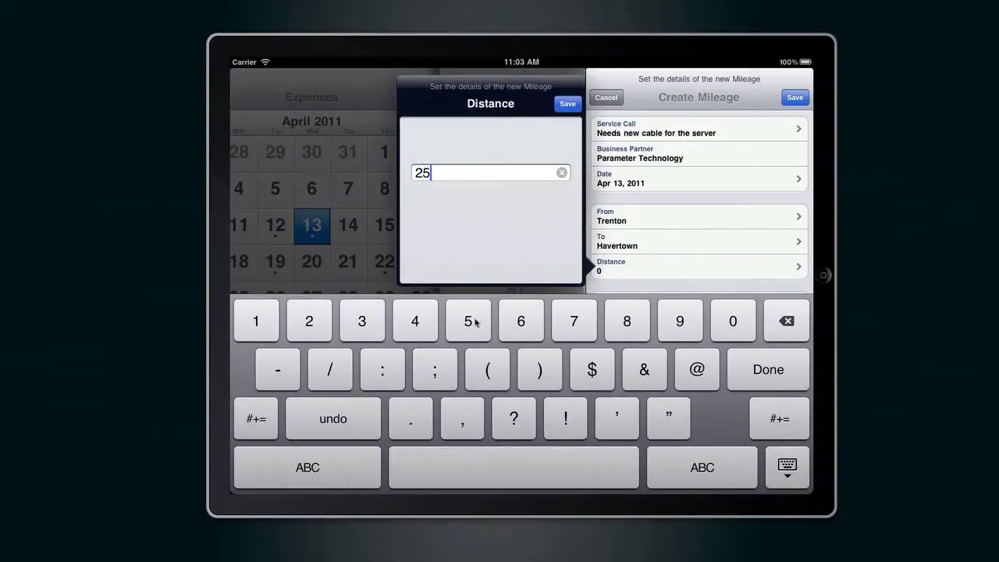
click(567, 104)
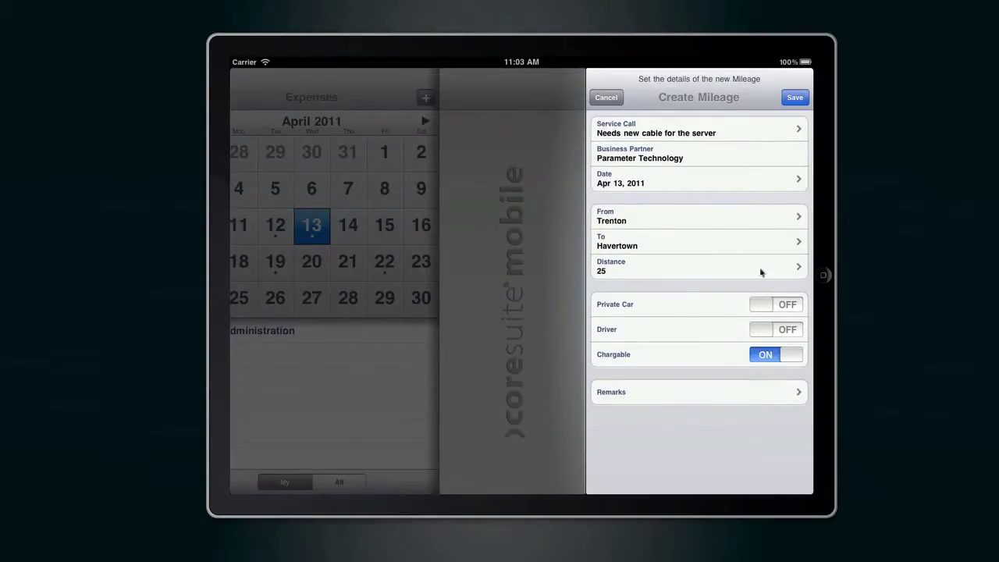
Step: Save the Trenton–Havertown mileage entry
click(794, 98)
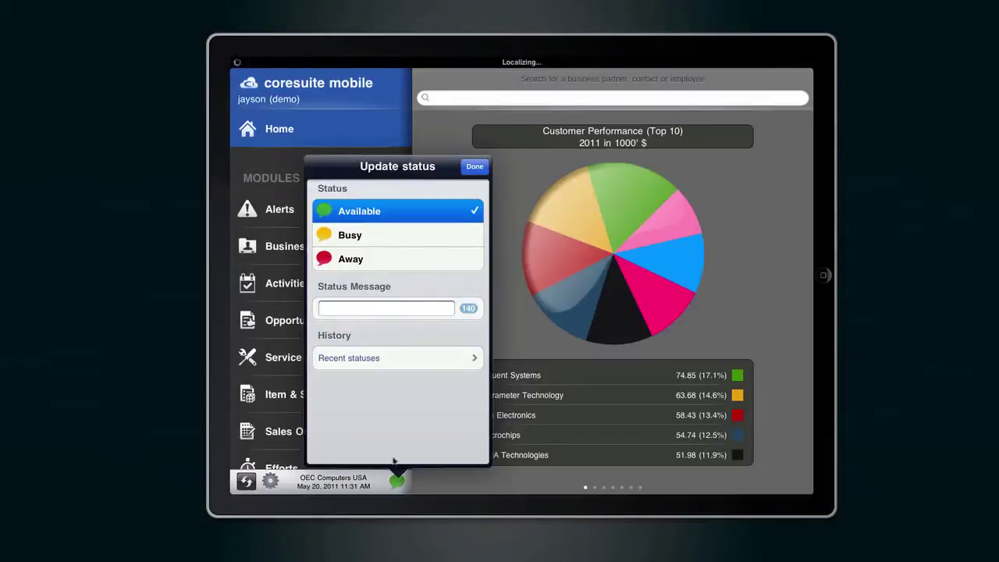
Step: Set the status to Busy with message 'Working on service call 24 @ parameter tech.'
click(399, 241)
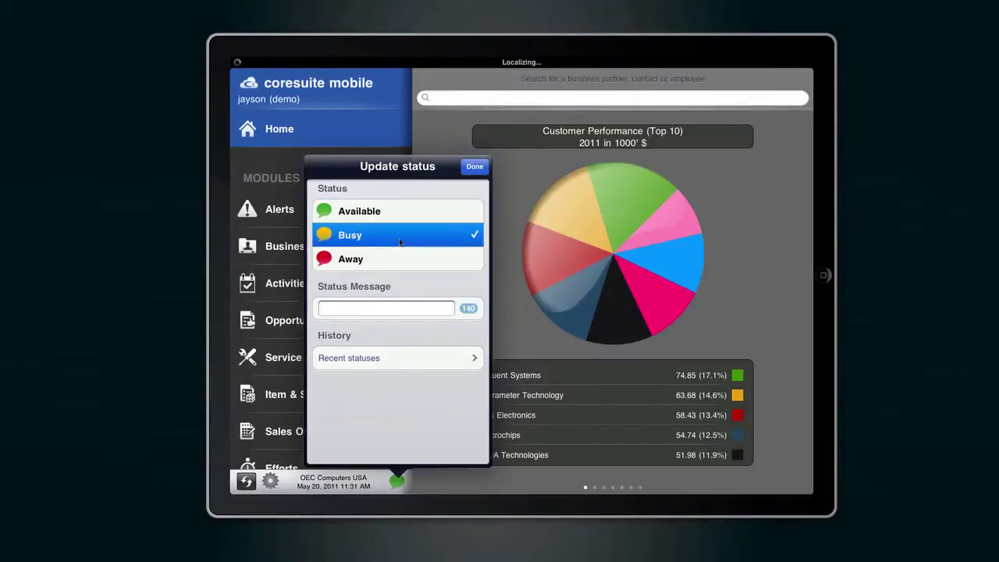
click(395, 309)
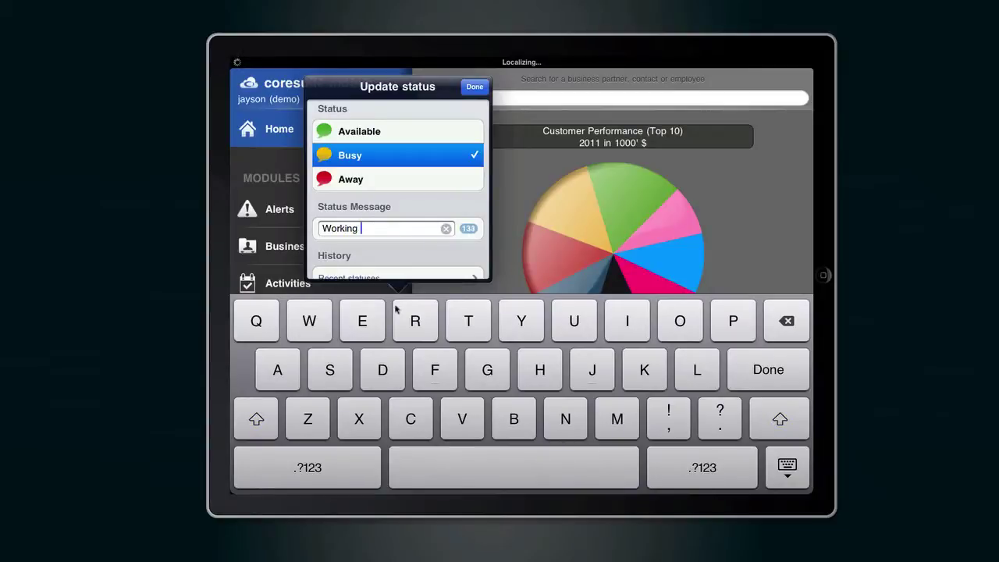
text(Working on service call 24)
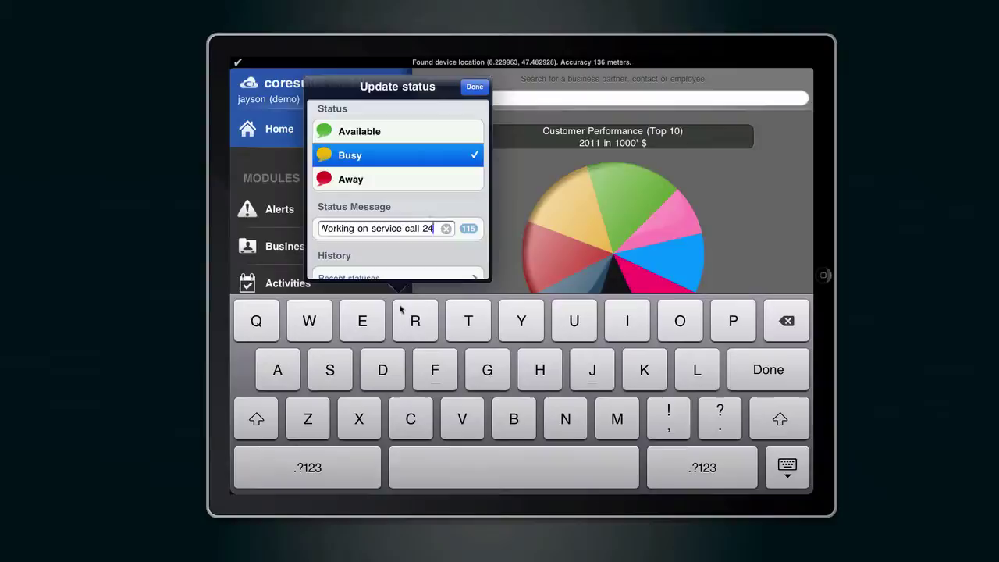
text( @ )
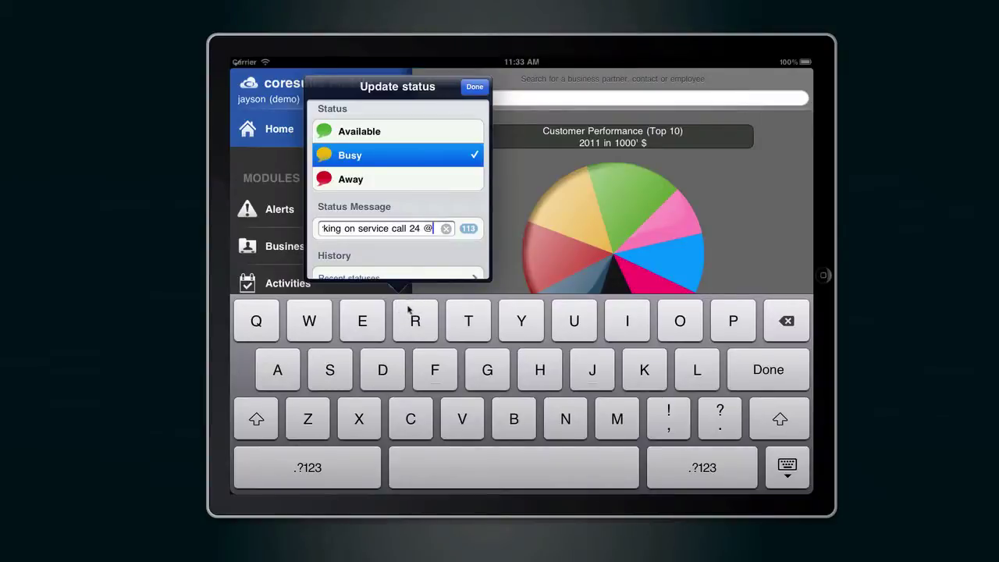
text(parameter )
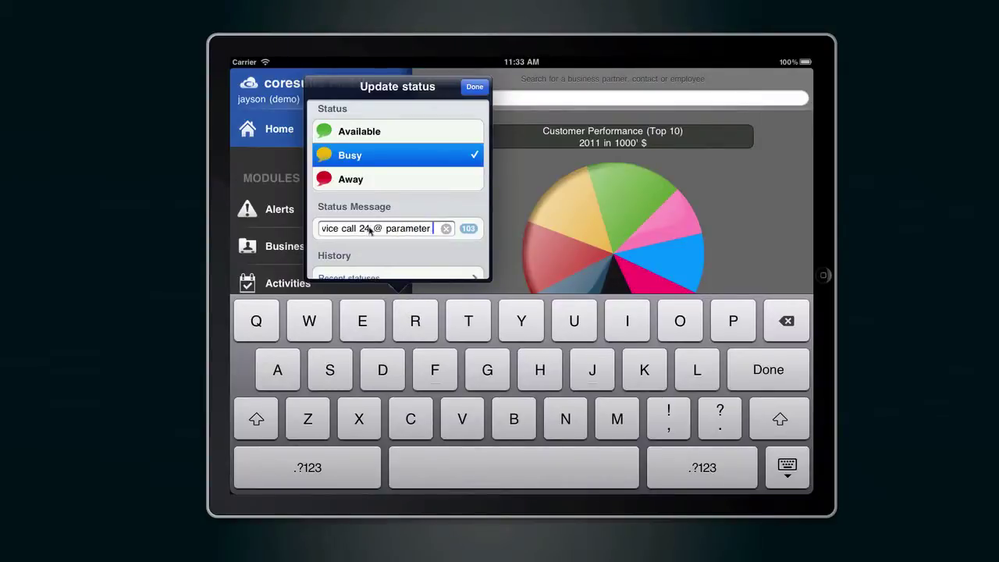
text(tech.)
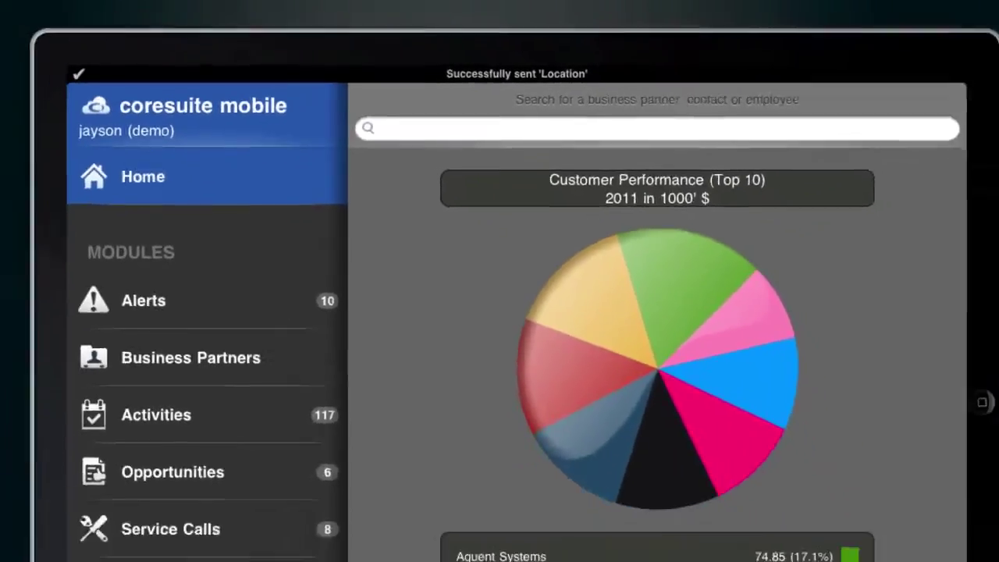
Step: Open service call 24 from April 13 and start a new material entry for it
drag(333, 343, 333, 290)
click(333, 290)
click(538, 247)
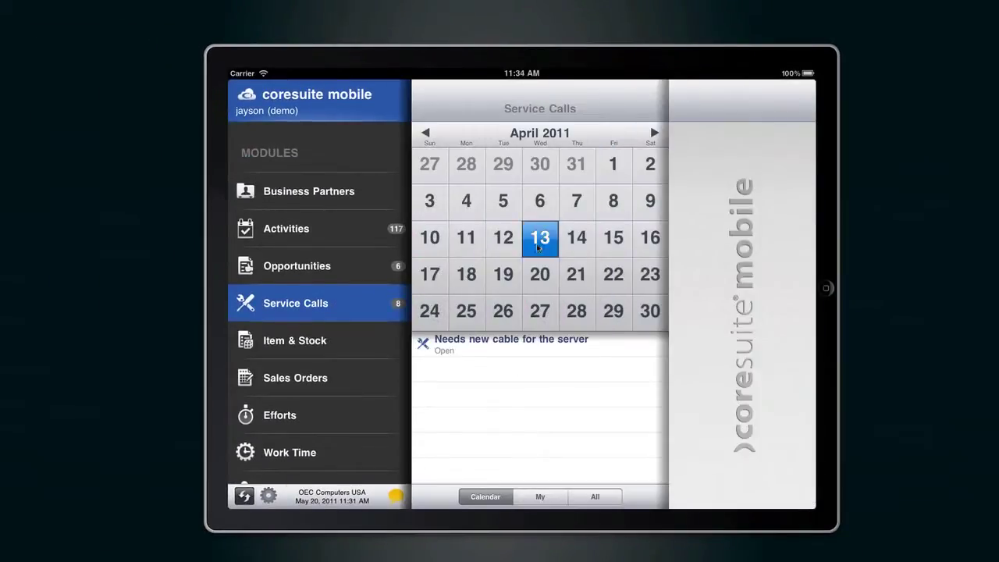
click(548, 339)
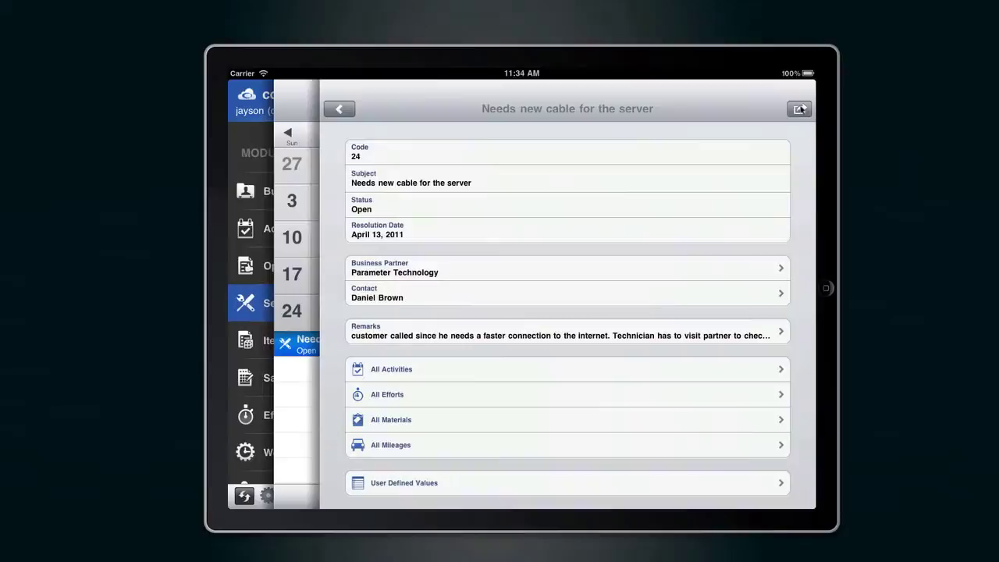
click(799, 109)
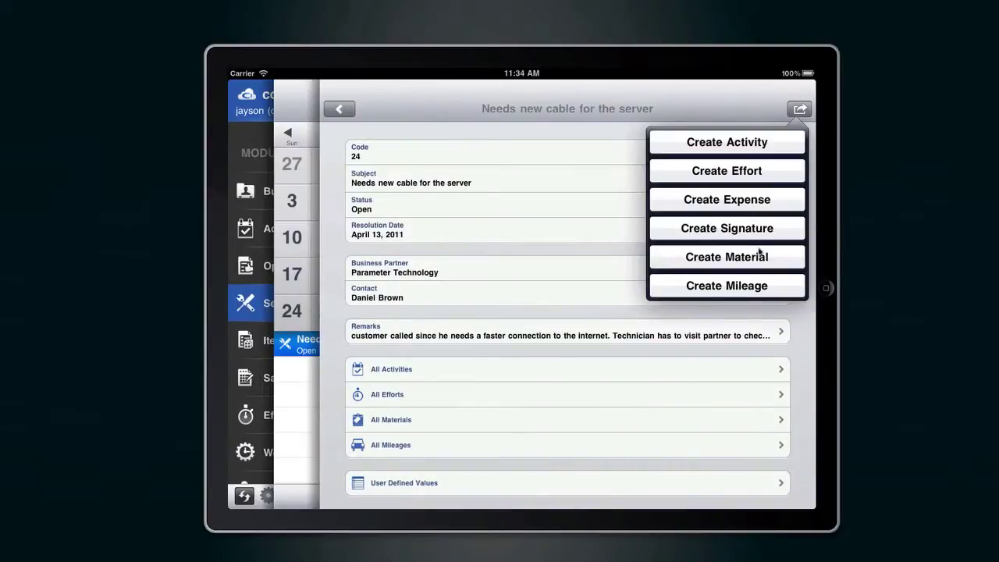
click(726, 257)
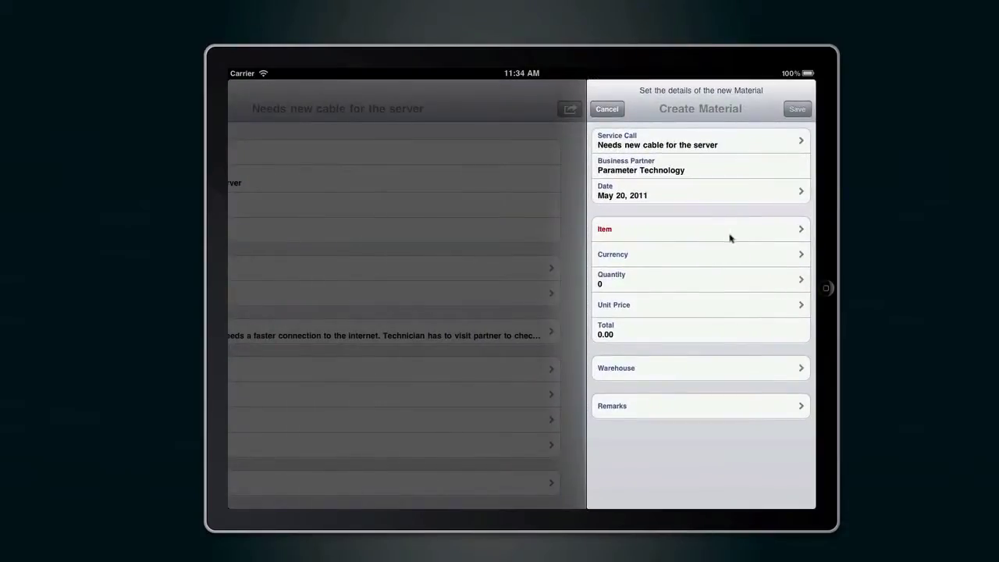
Step: Add one C00006 Network Card10/100 in USD from Consignment Warehouse and save it
click(701, 236)
scroll(494, 273, down, 10)
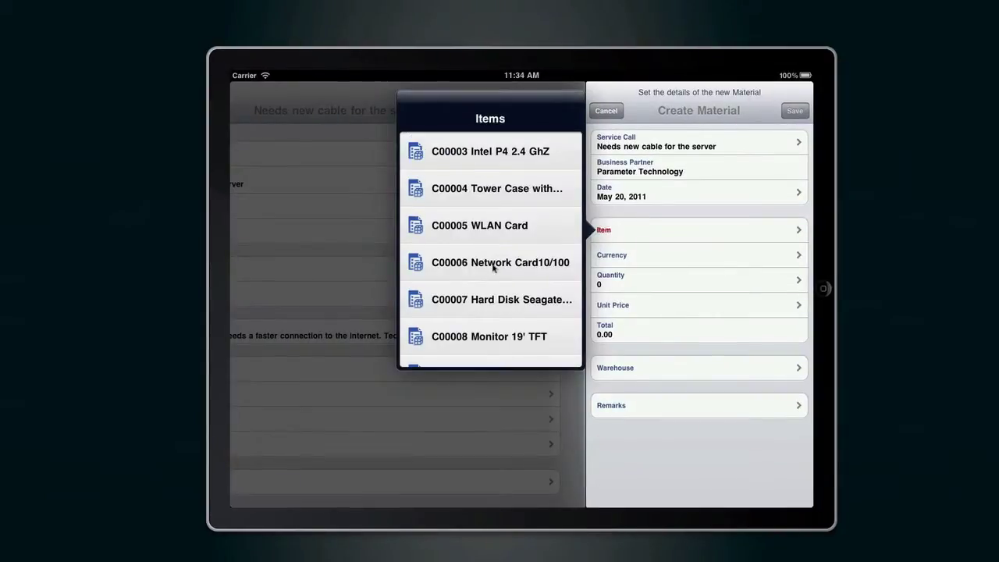
click(493, 263)
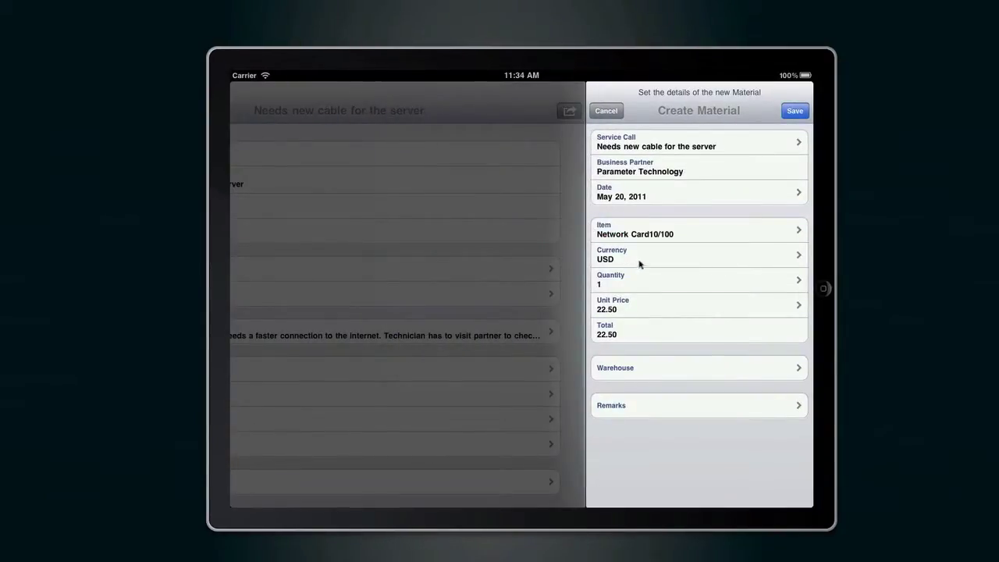
click(639, 263)
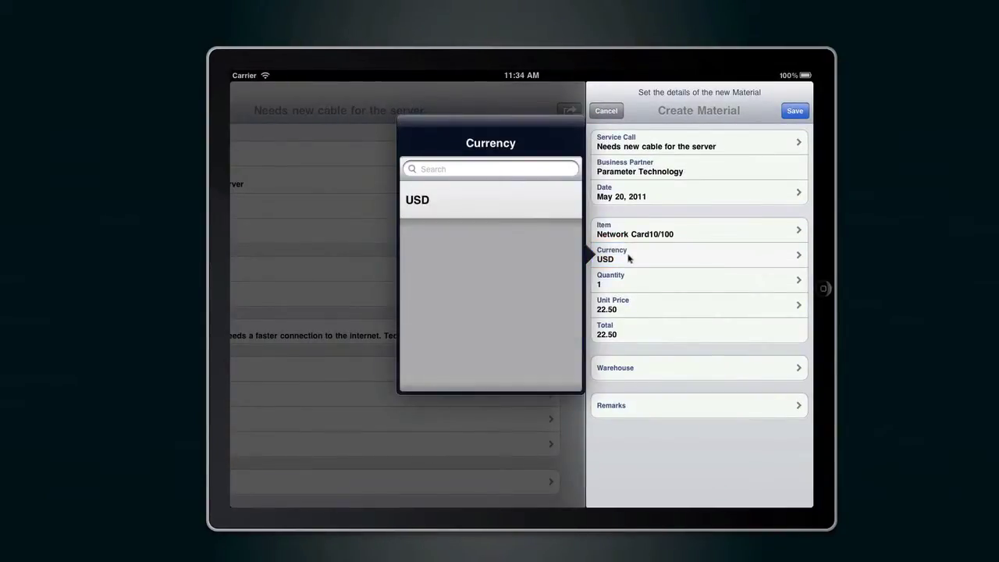
click(629, 284)
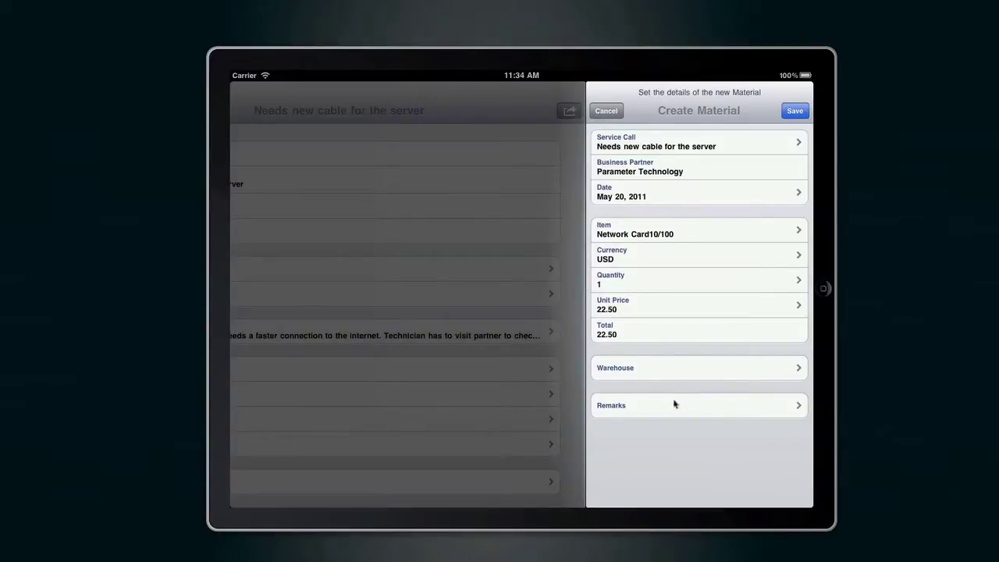
click(668, 371)
click(457, 301)
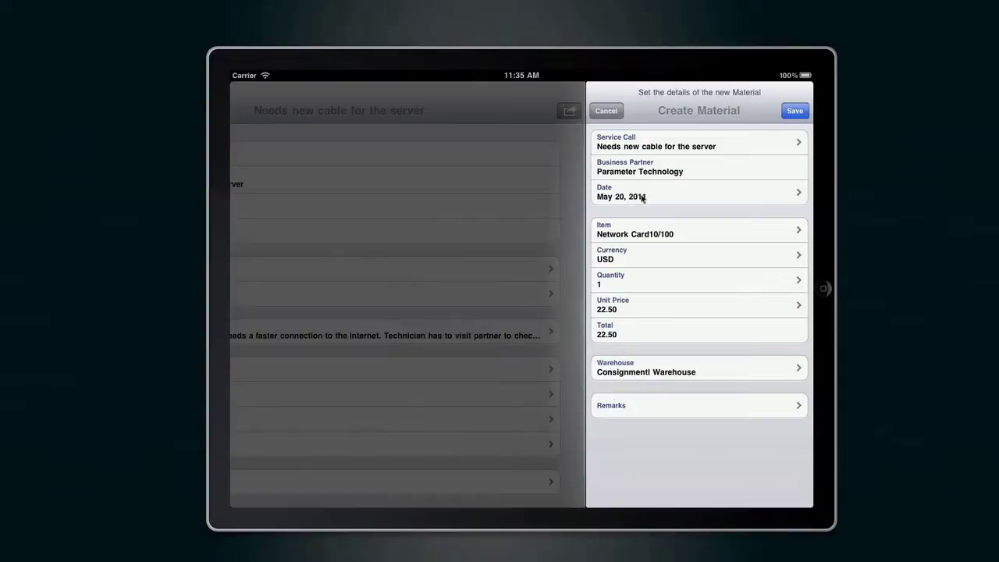
click(794, 112)
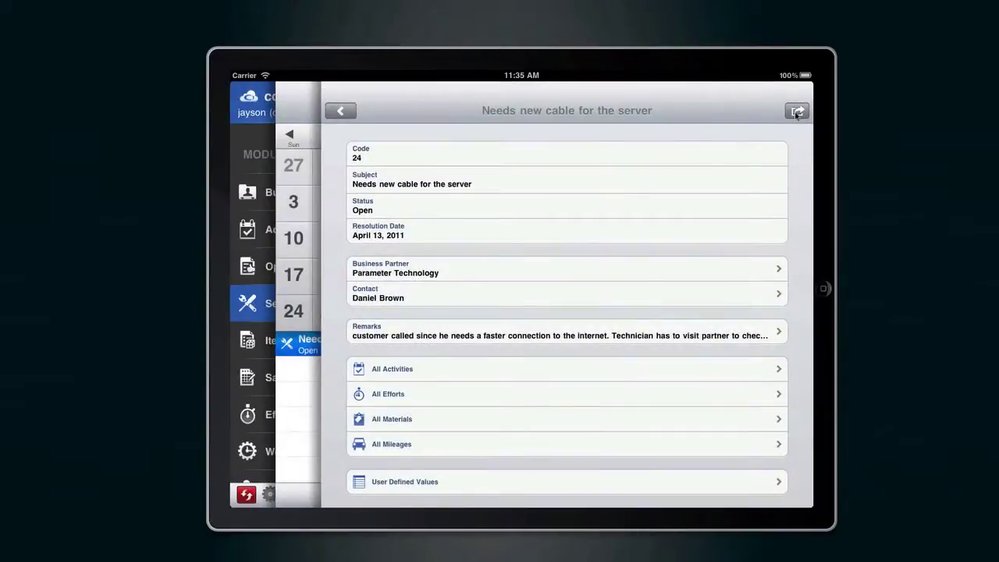
click(796, 112)
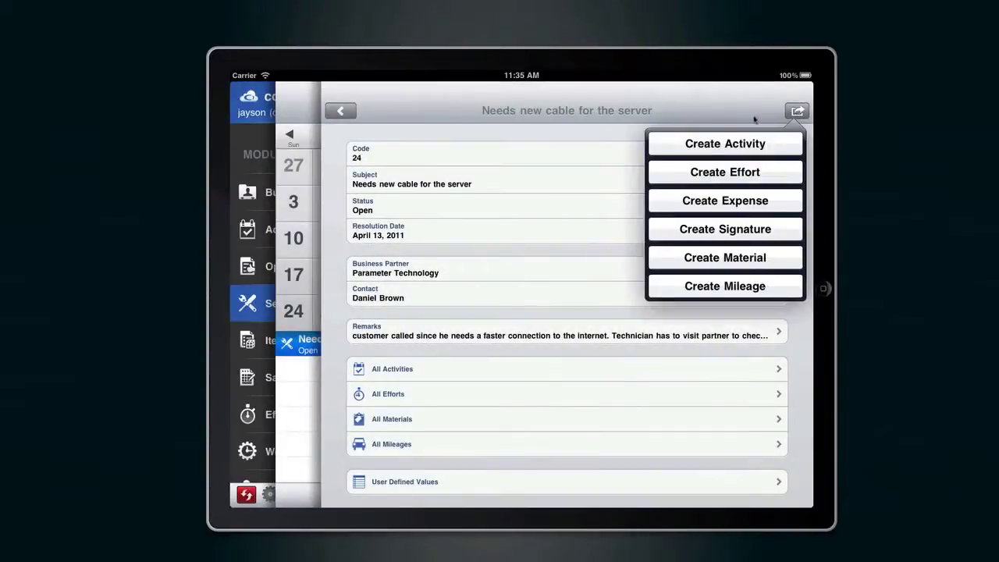
Step: Create an Other expenses entry for the call in USD with internal amount 25.00
click(726, 205)
click(701, 195)
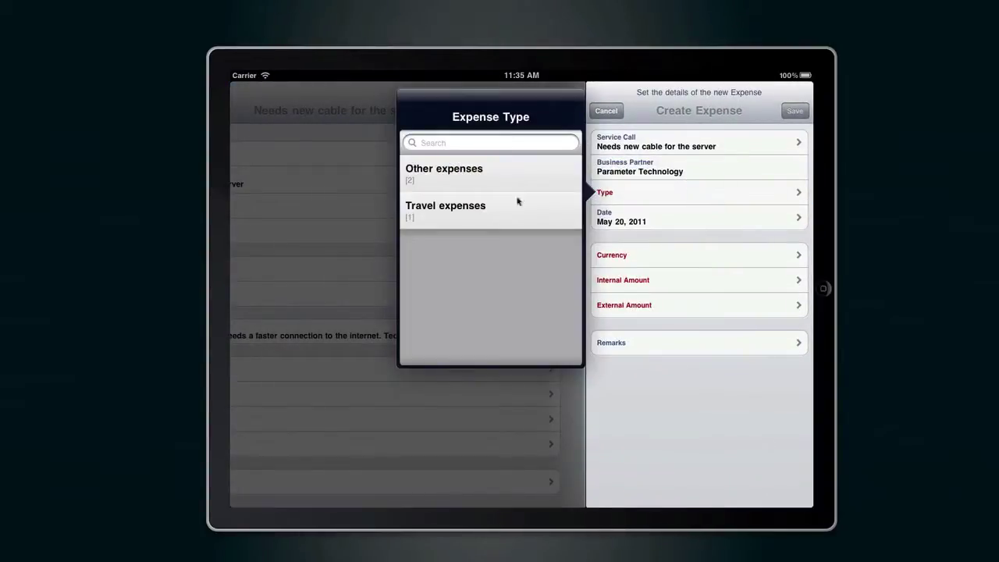
click(475, 179)
click(670, 259)
click(525, 204)
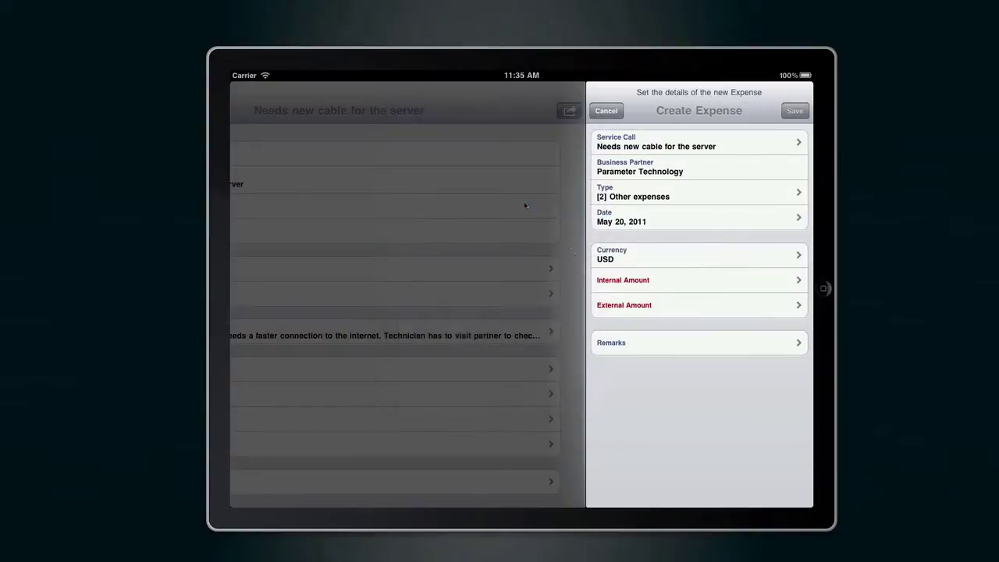
click(638, 282)
click(300, 343)
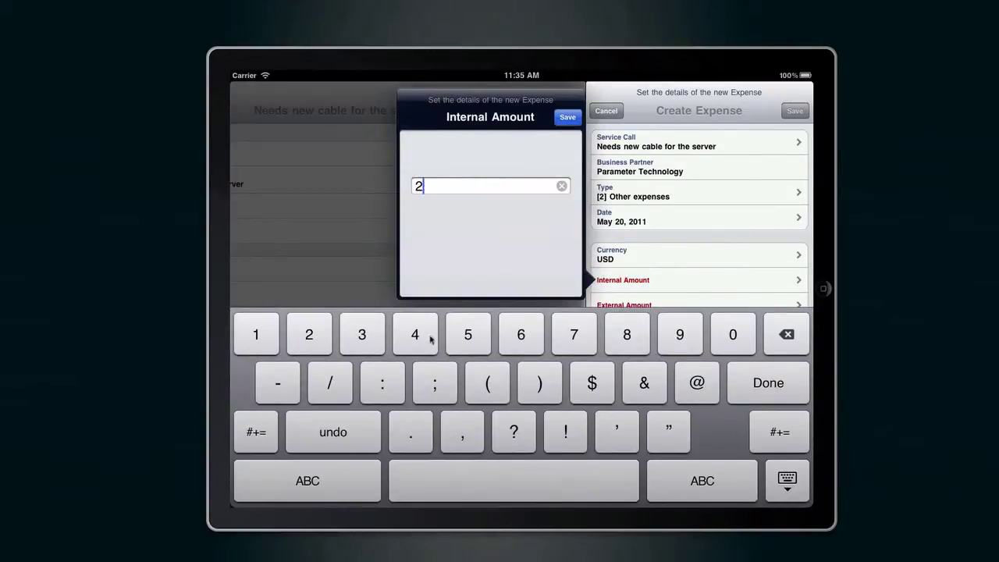
click(481, 332)
click(558, 116)
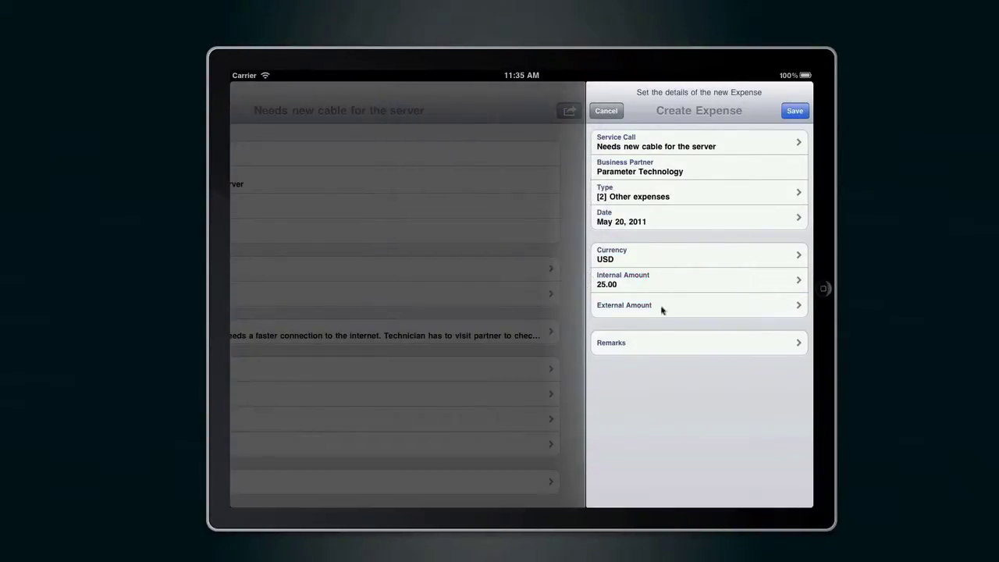
Step: Set the expense's external amount to 38.00 and add the remark 'Little spar'
click(660, 308)
click(363, 335)
click(627, 334)
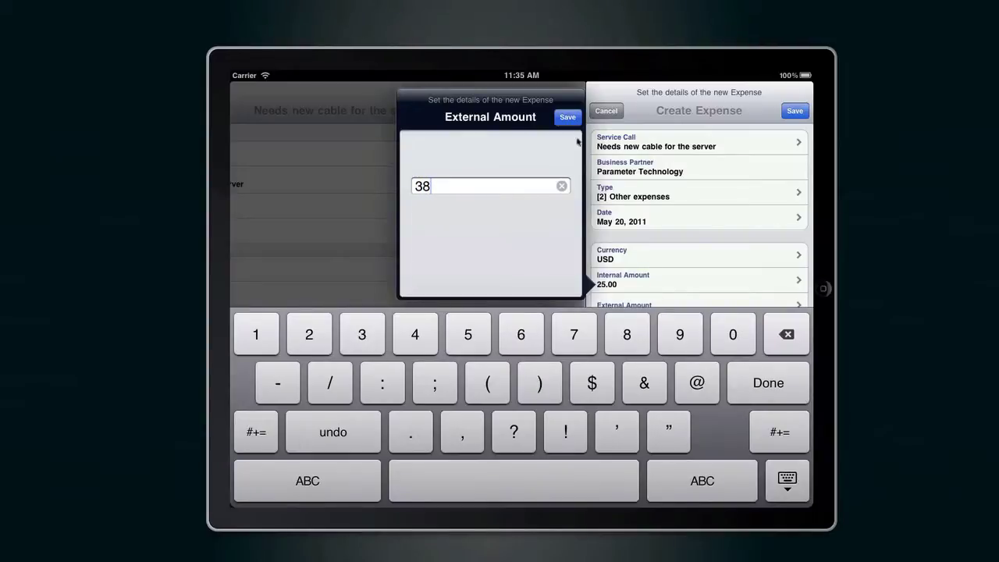
click(567, 117)
click(737, 347)
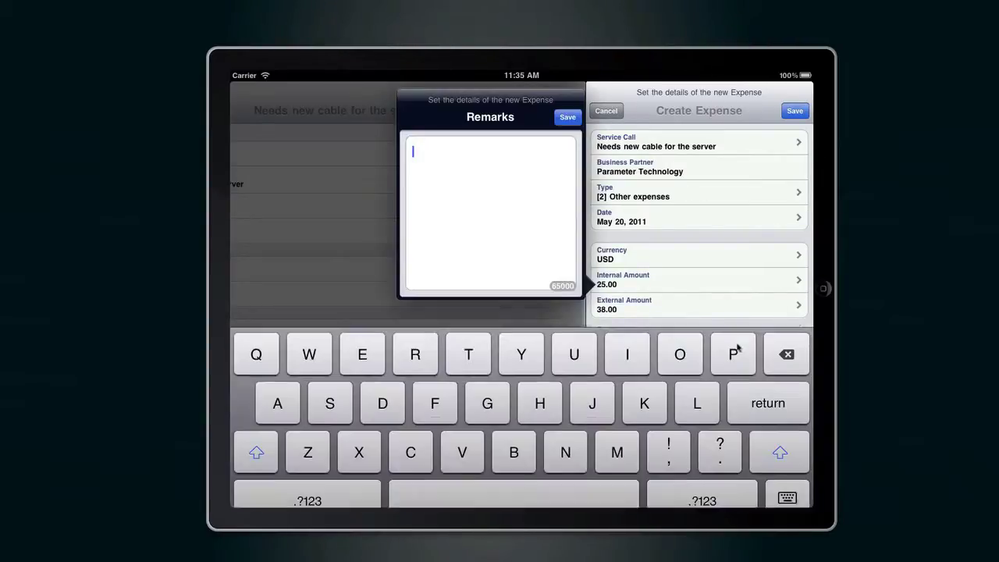
text(Little spar)
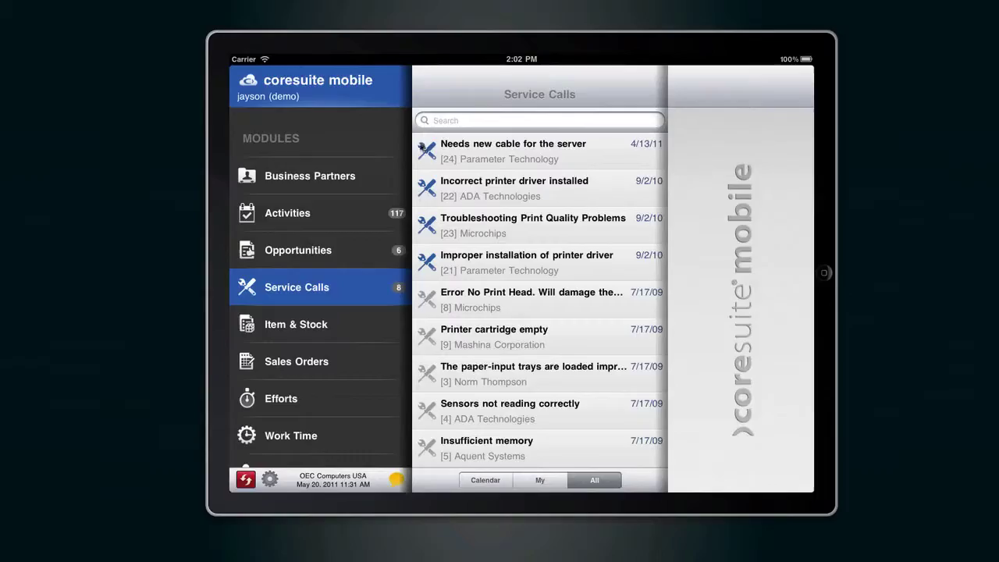
Step: Open service call 24 and review its 5-hour effort and Other expenses entry
click(451, 159)
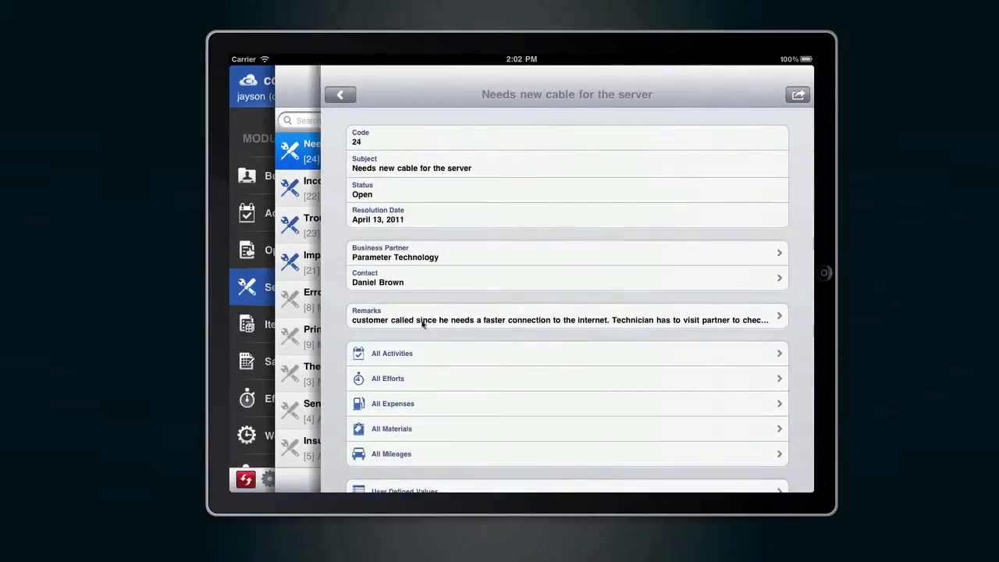
click(412, 381)
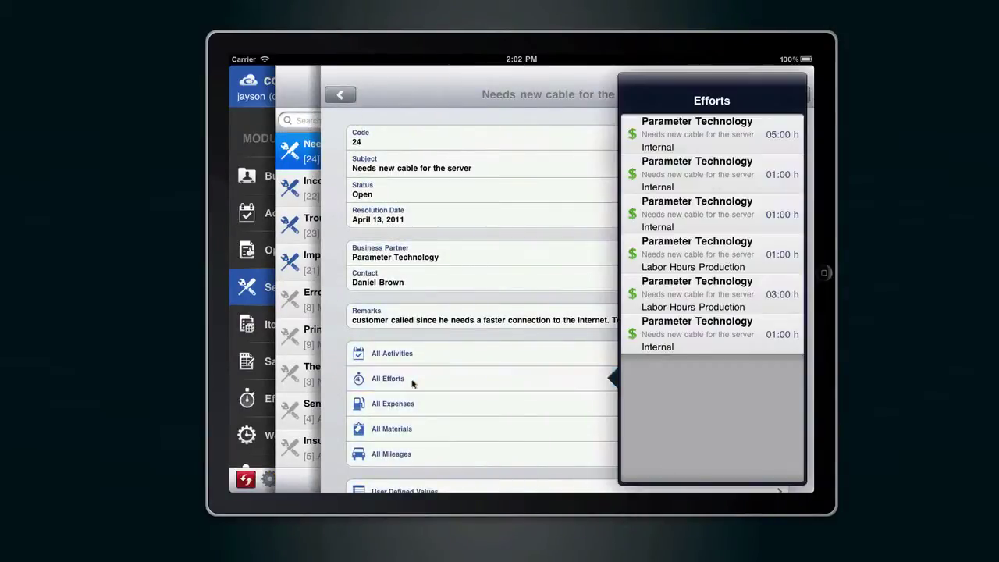
click(660, 146)
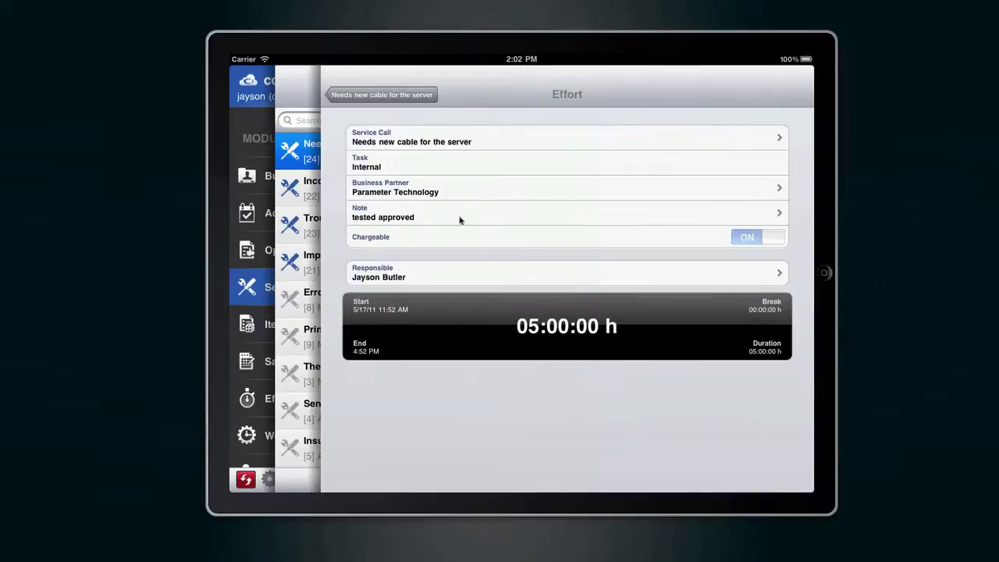
click(382, 95)
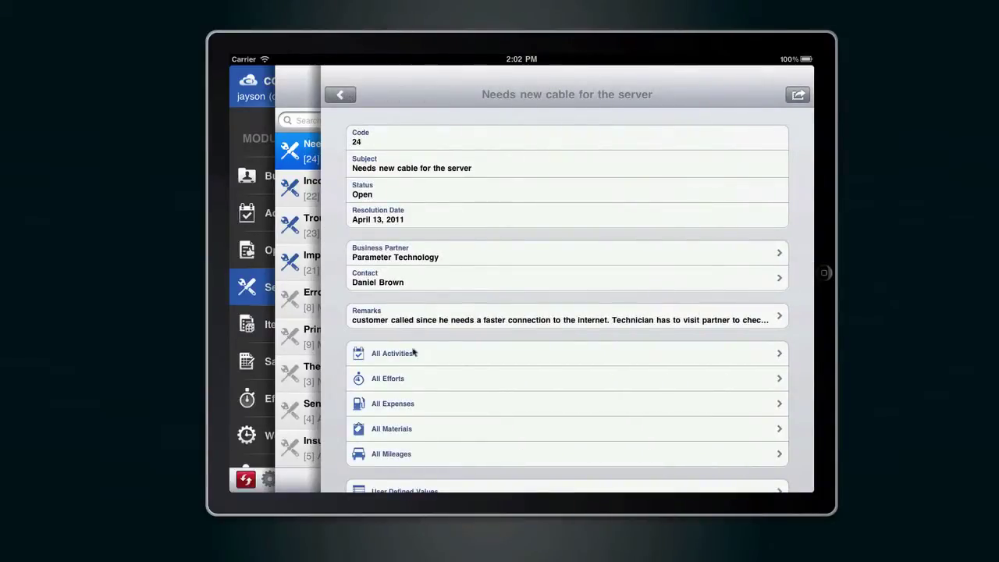
click(423, 404)
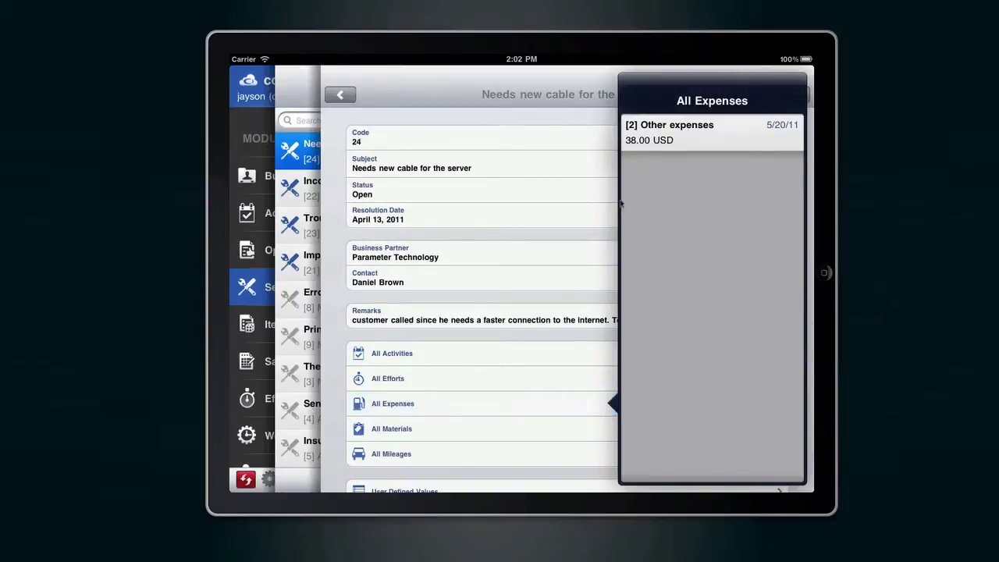
click(646, 137)
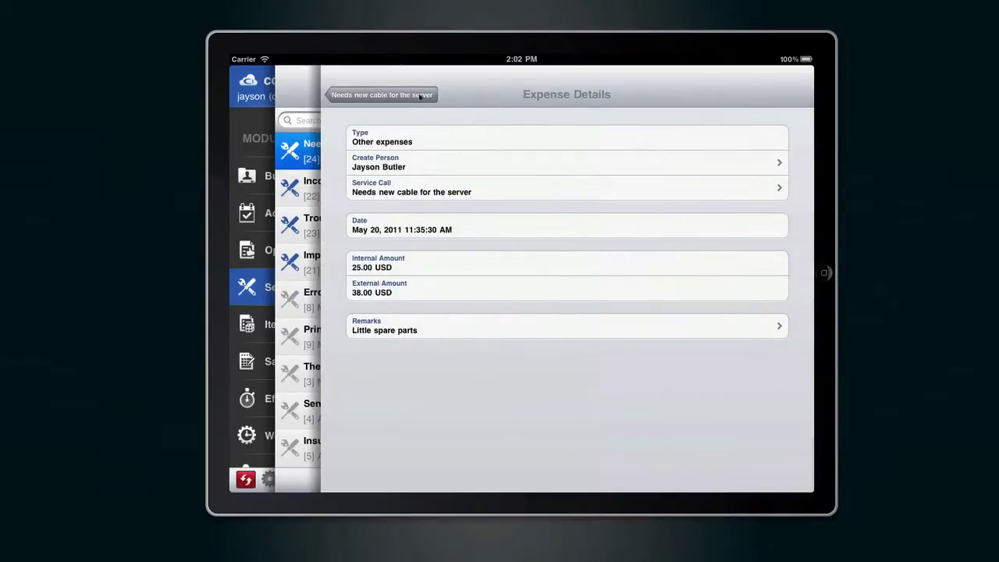
click(382, 94)
Step: Review the call's four materials and its Trenton–Havertown mileage
click(421, 432)
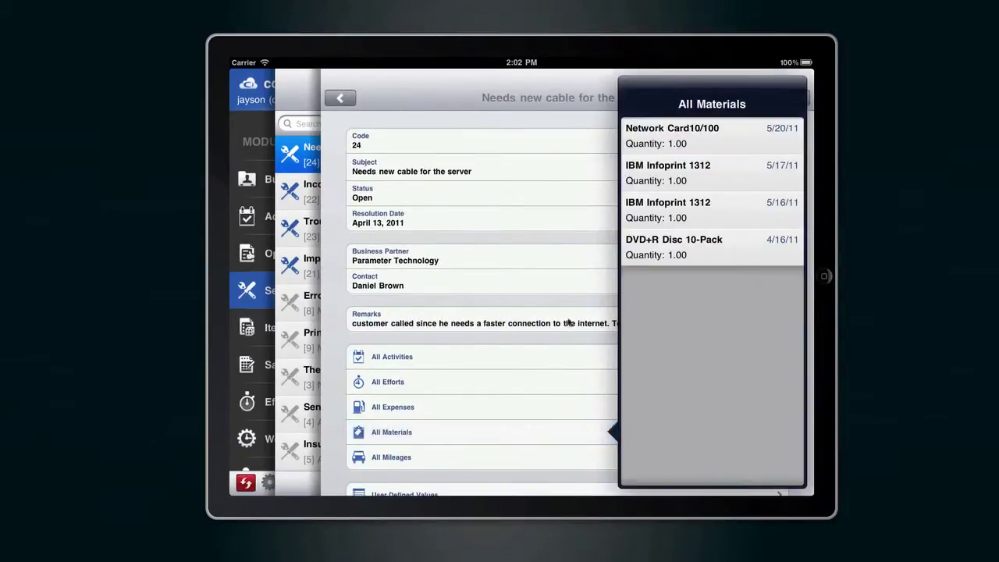
click(415, 118)
click(449, 458)
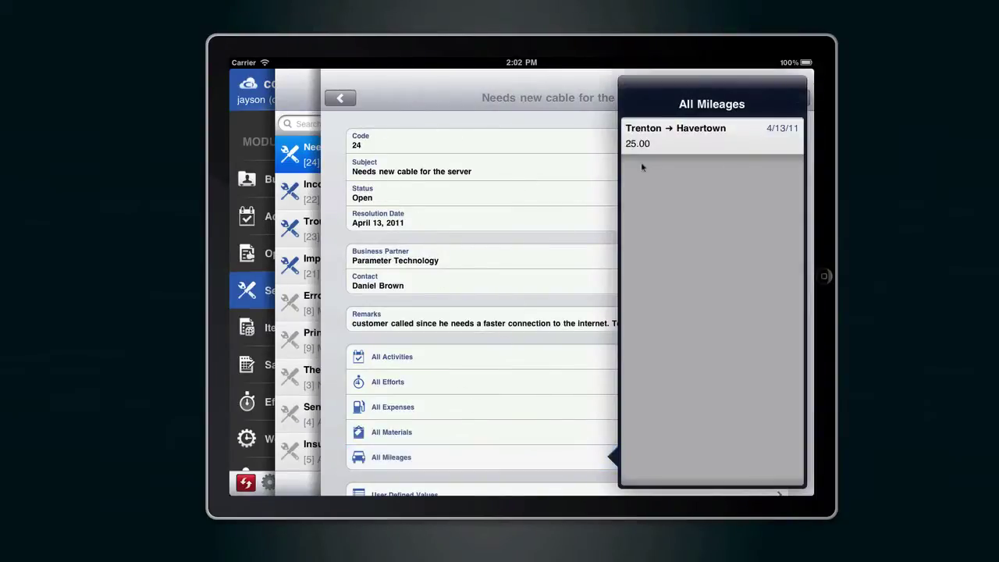
click(422, 117)
Step: Capture the contact's handwritten signature on service call 24 and save it
click(799, 98)
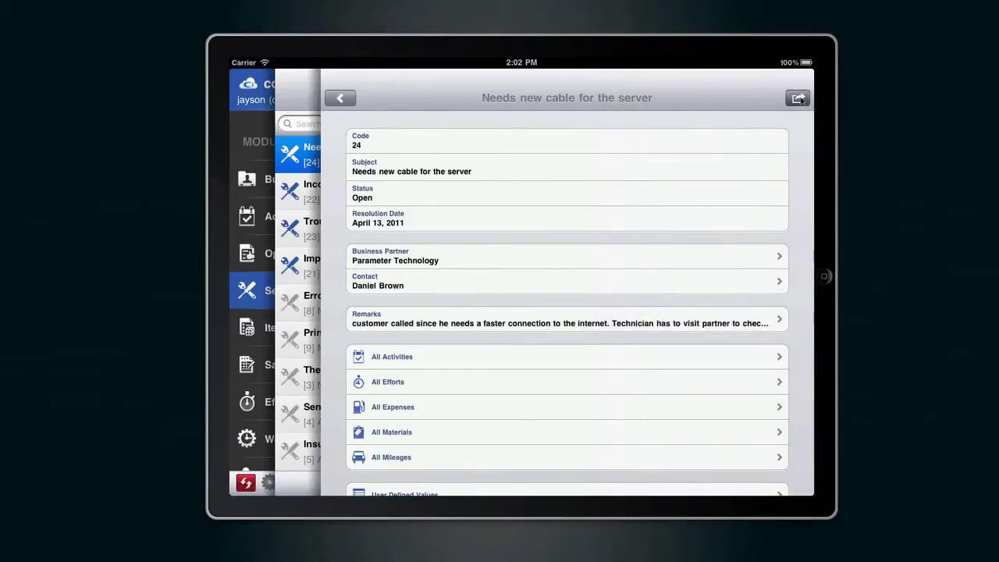
click(726, 217)
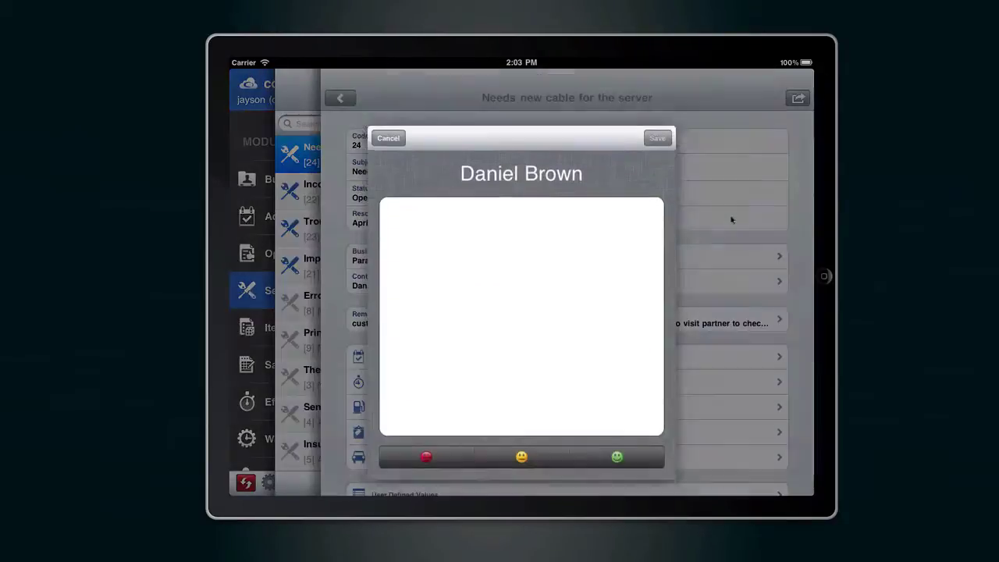
mouse_move(423, 250)
mouse_down()
mouse_move(433, 248)
mouse_move(431, 282)
mouse_move(451, 310)
mouse_up()
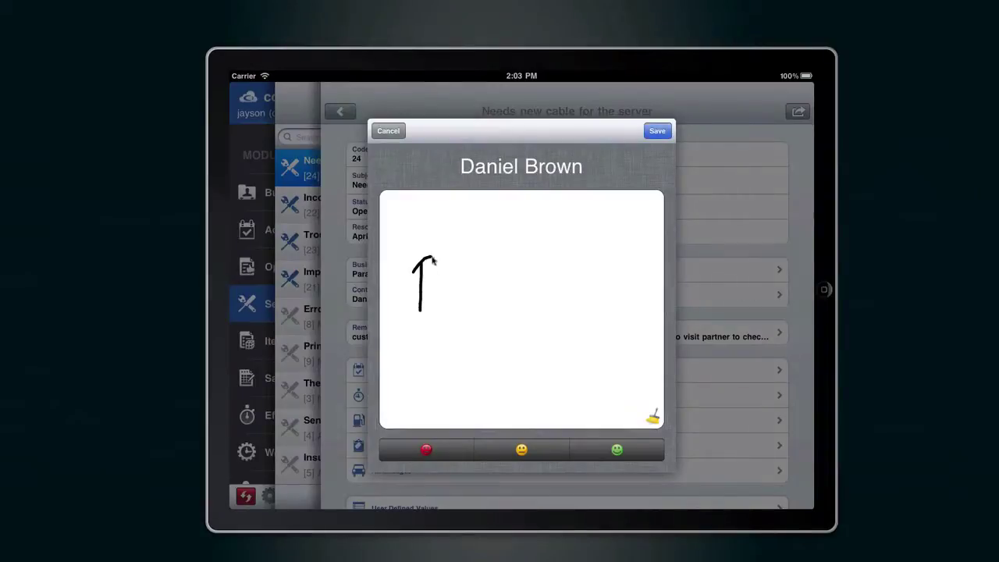
click(428, 296)
drag(449, 270, 445, 331)
mouse_move(466, 292)
mouse_down()
mouse_move(468, 306)
mouse_move(502, 290)
mouse_move(647, 303)
mouse_up()
click(663, 133)
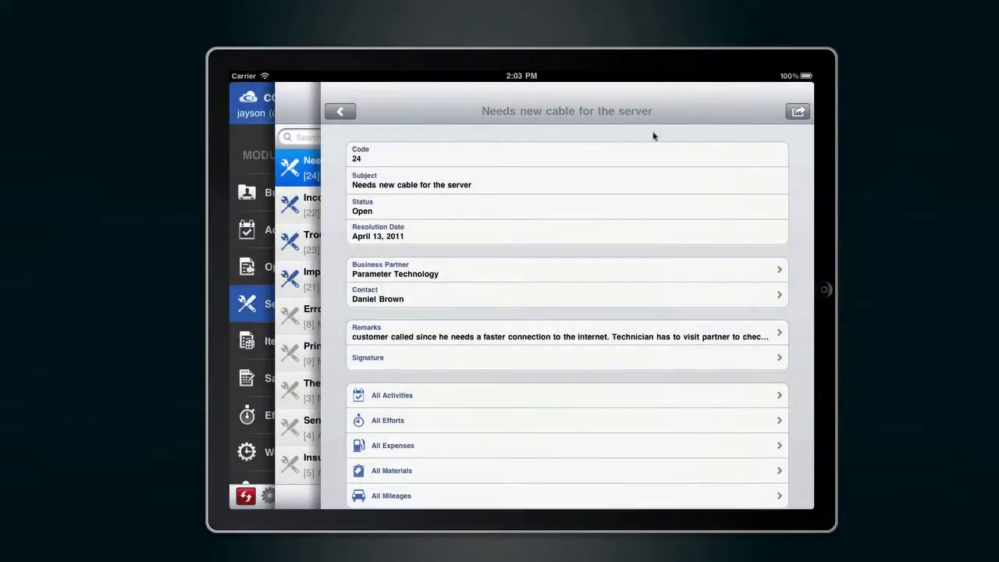
Step: Send the employee status as Available with an empty status message, then start synchronization
click(340, 112)
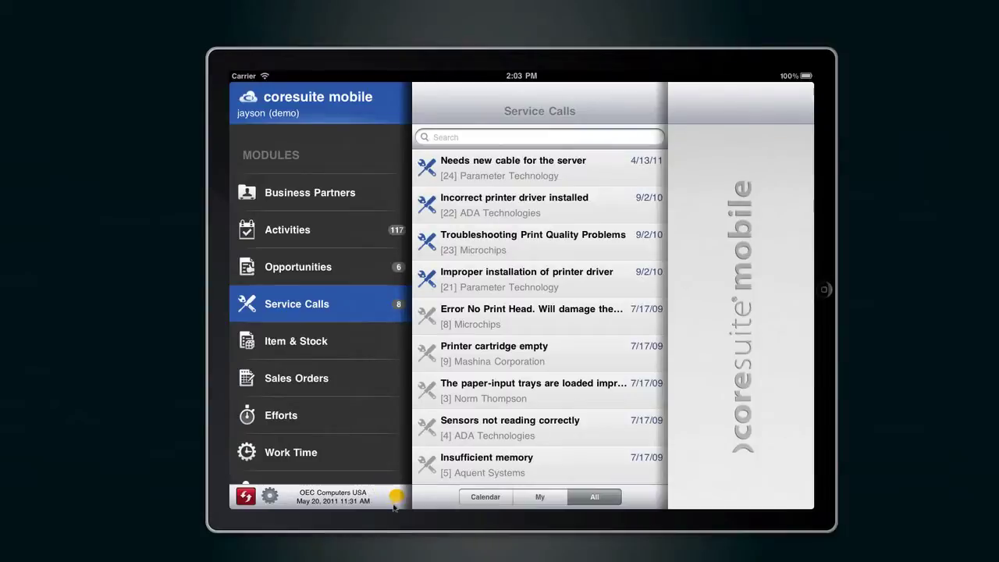
click(396, 498)
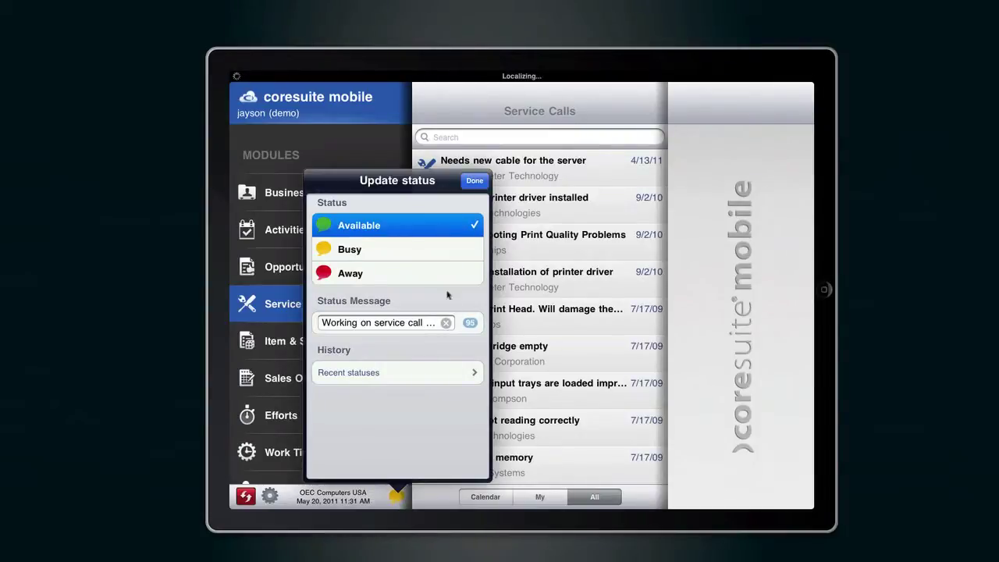
click(445, 323)
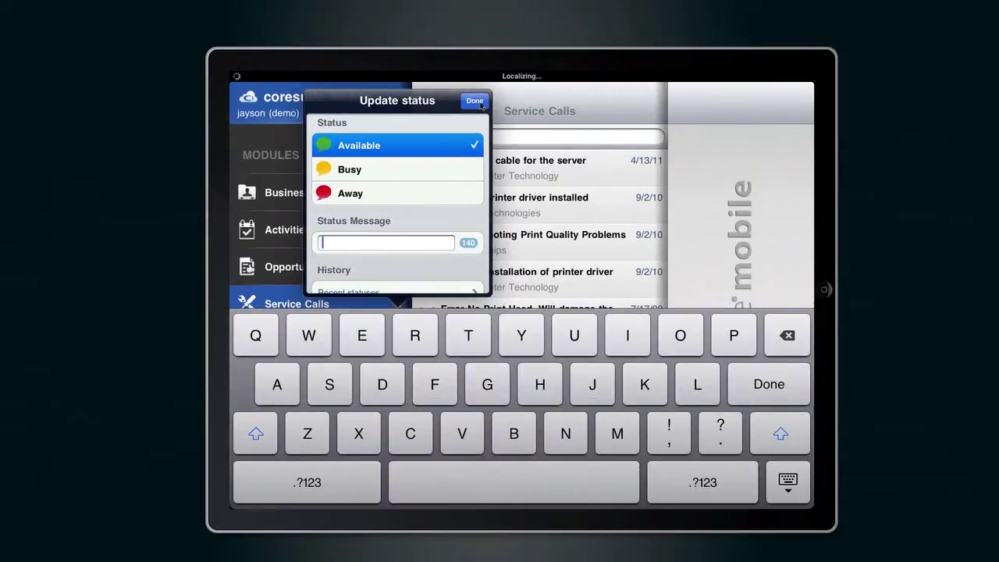
click(477, 102)
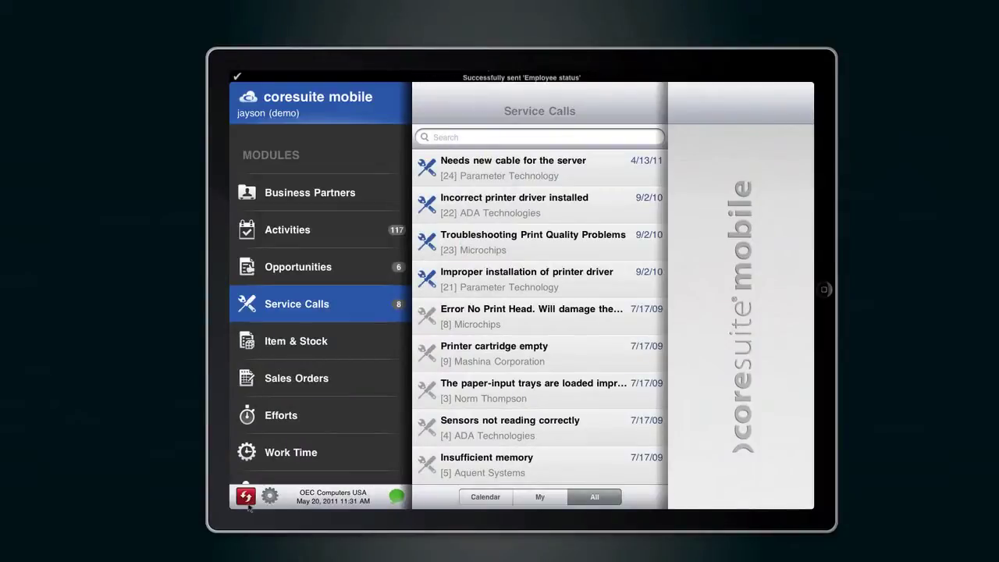
click(247, 502)
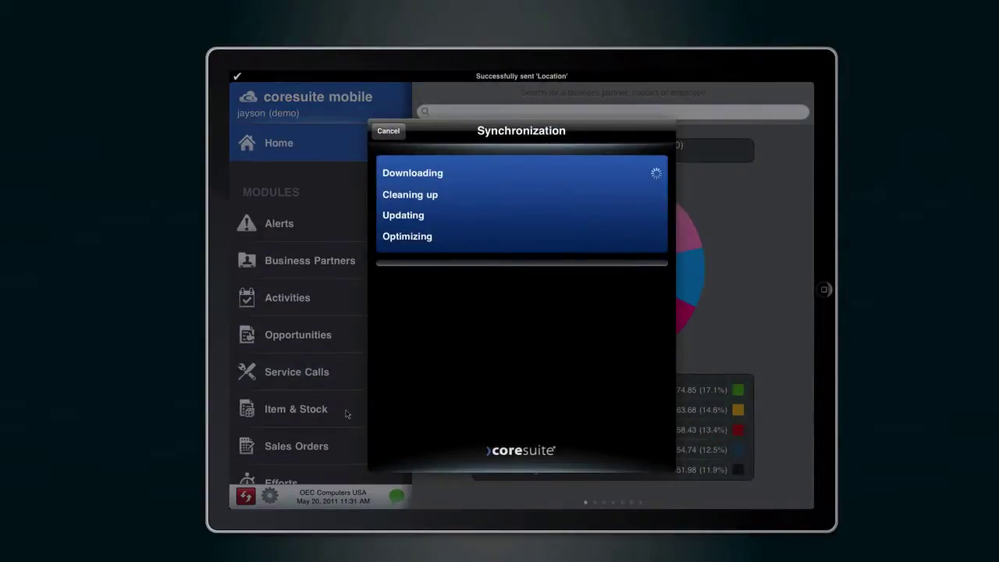